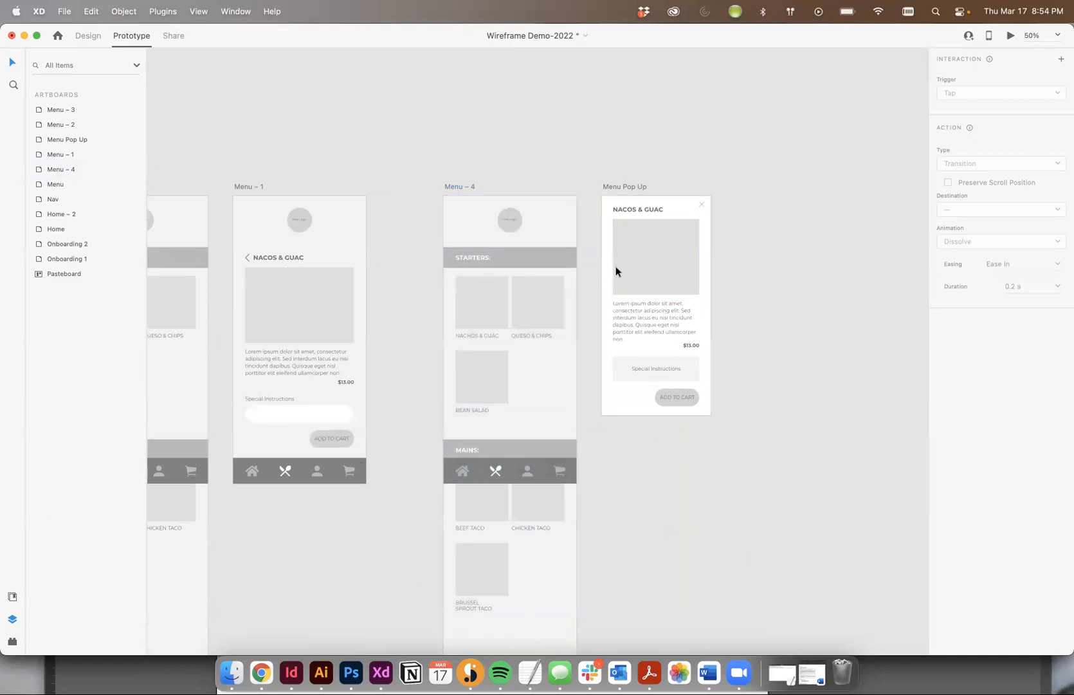
# Link the Nachos & Guac item on the Menu – 4 artboard to the Menu Pop Up artboard
pyautogui.click(468, 312)
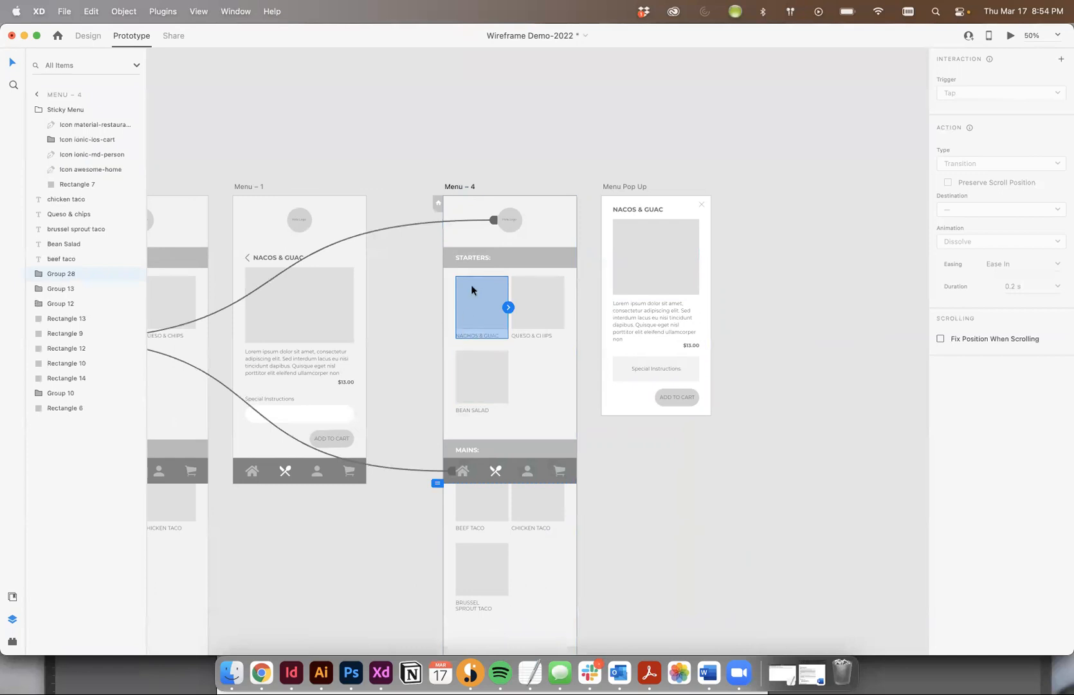
pyautogui.click(677, 155)
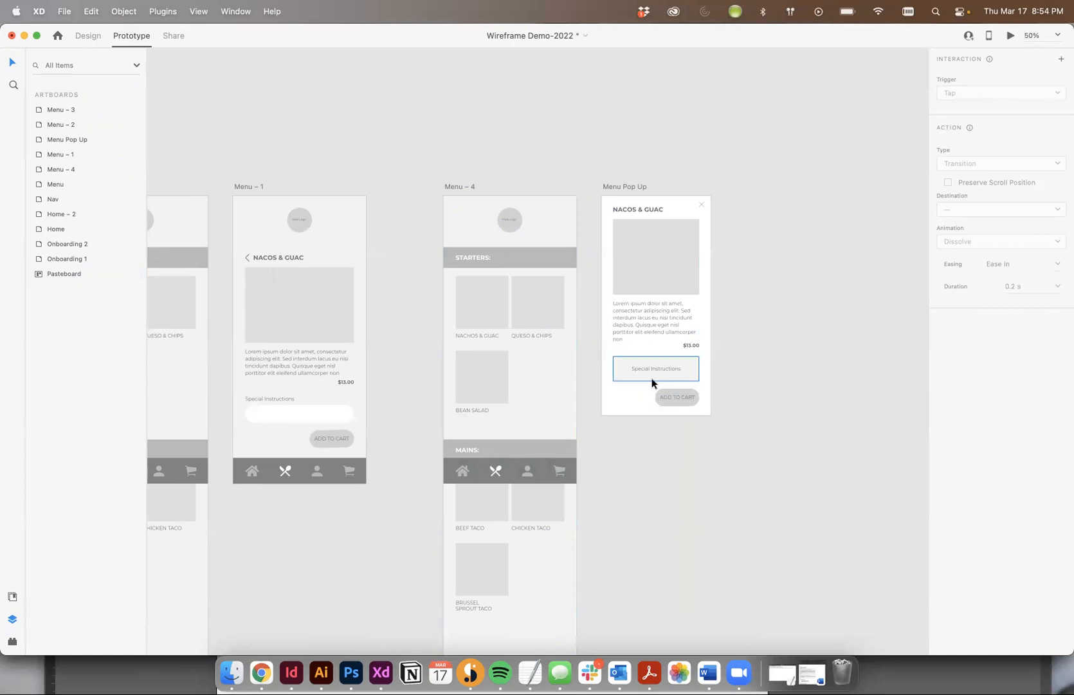
pyautogui.press('super+equal')
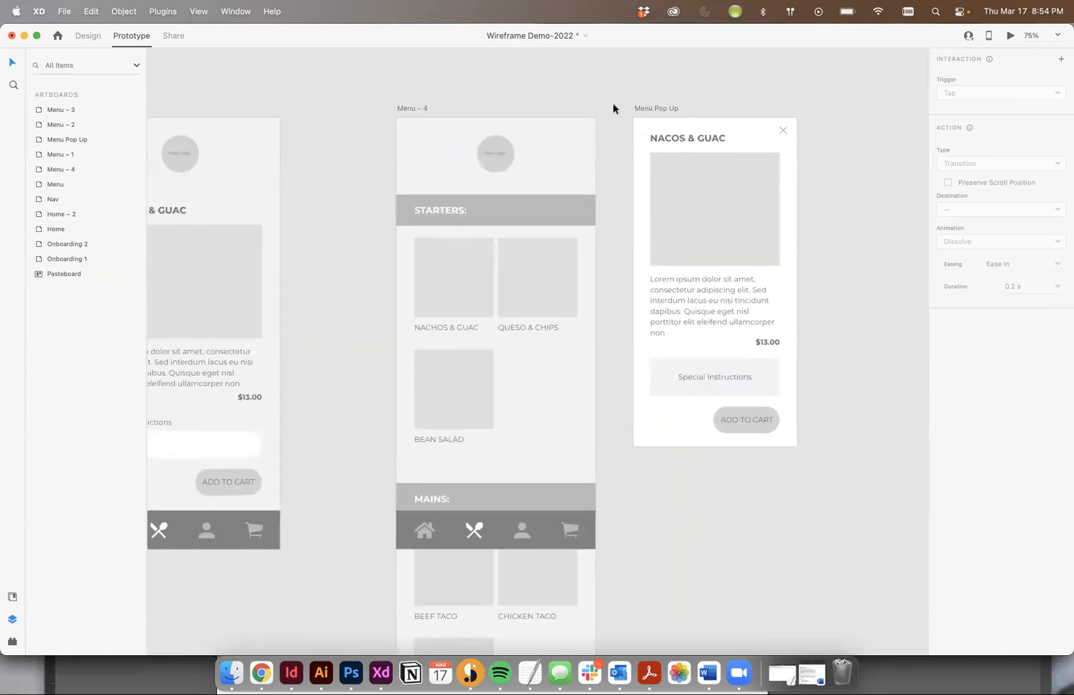
pyautogui.click(456, 283)
pyautogui.moveTo(492, 284); pyautogui.dragTo(681, 210)
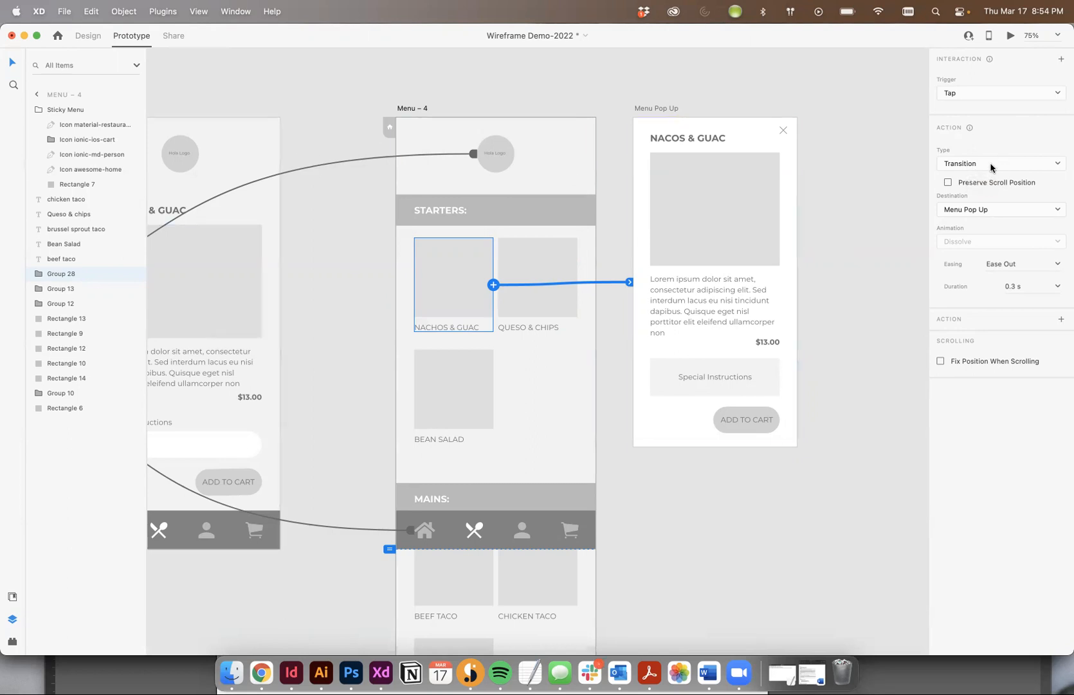
# Set the Nachos & Guac link's action type to Overlay and shift the overlay frame slightly upward on Menu – 4
pyautogui.click(963, 165)
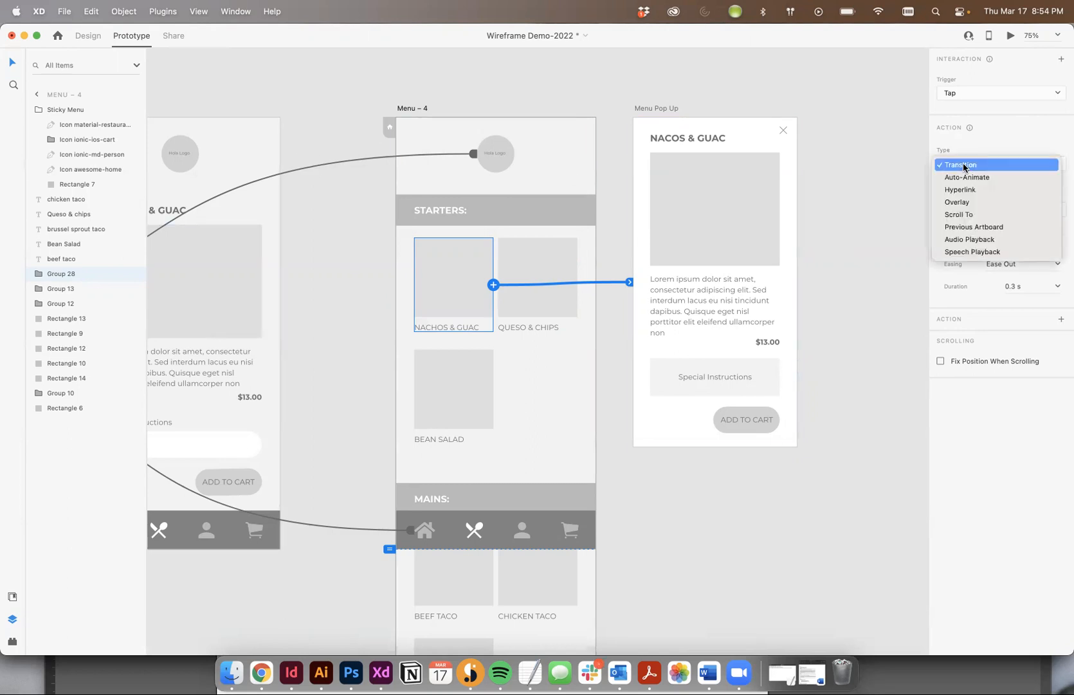
pyautogui.click(963, 203)
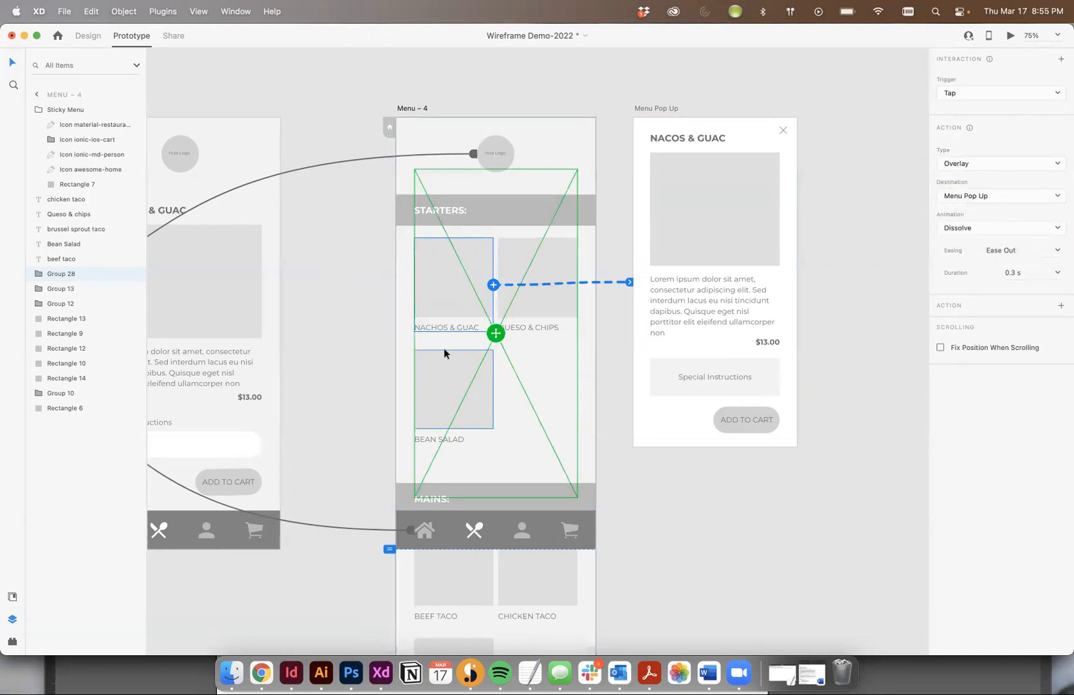
pyautogui.moveTo(497, 333)
pyautogui.mouseDown()
pyautogui.moveTo(515, 280)
pyautogui.moveTo(494, 317)
pyautogui.moveTo(493, 285)
pyautogui.moveTo(516, 279)
pyautogui.moveTo(499, 312)
pyautogui.mouseUp()
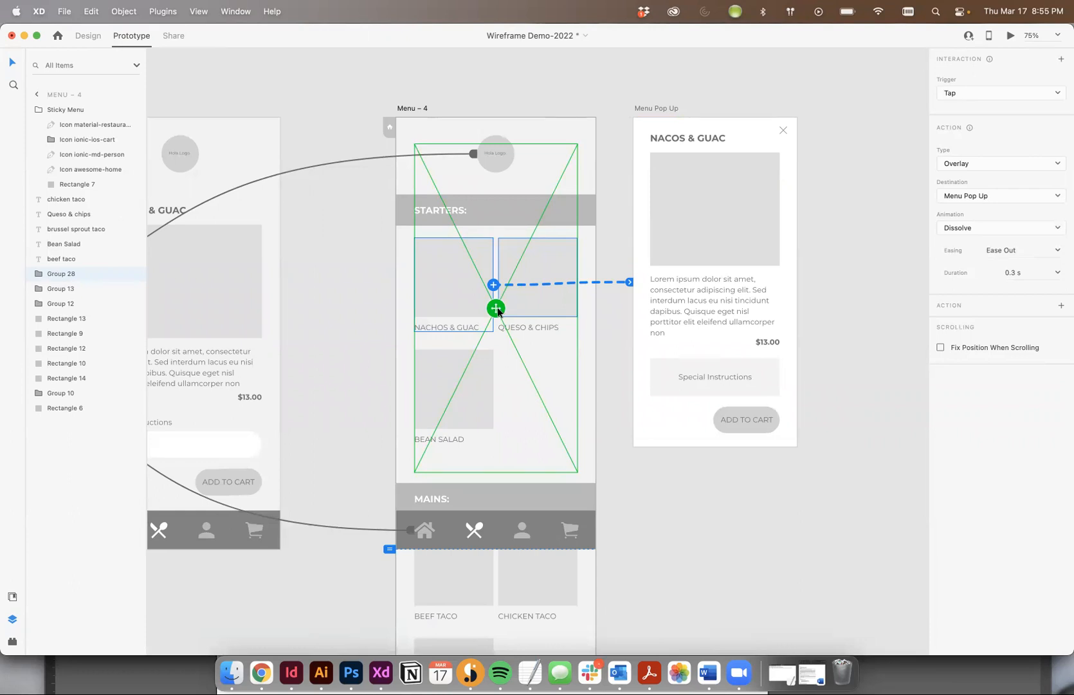
pyautogui.click(701, 100)
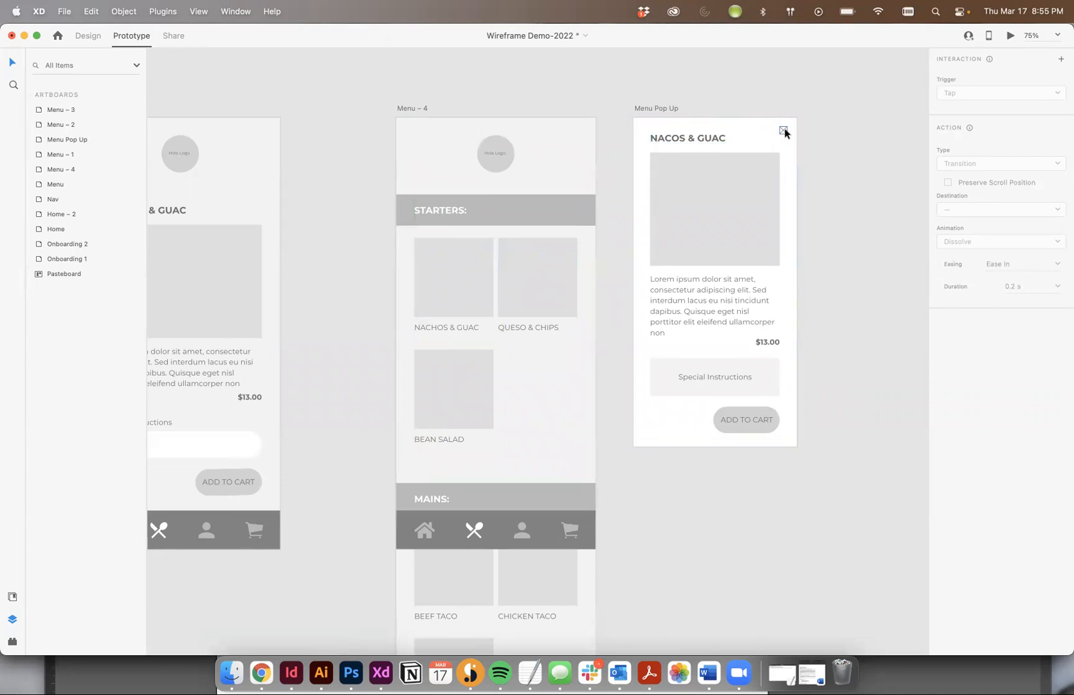
# Preview the prototype from Menu – 4, open the Nachos & Guac pop-up, and close the preview
pyautogui.click(745, 418)
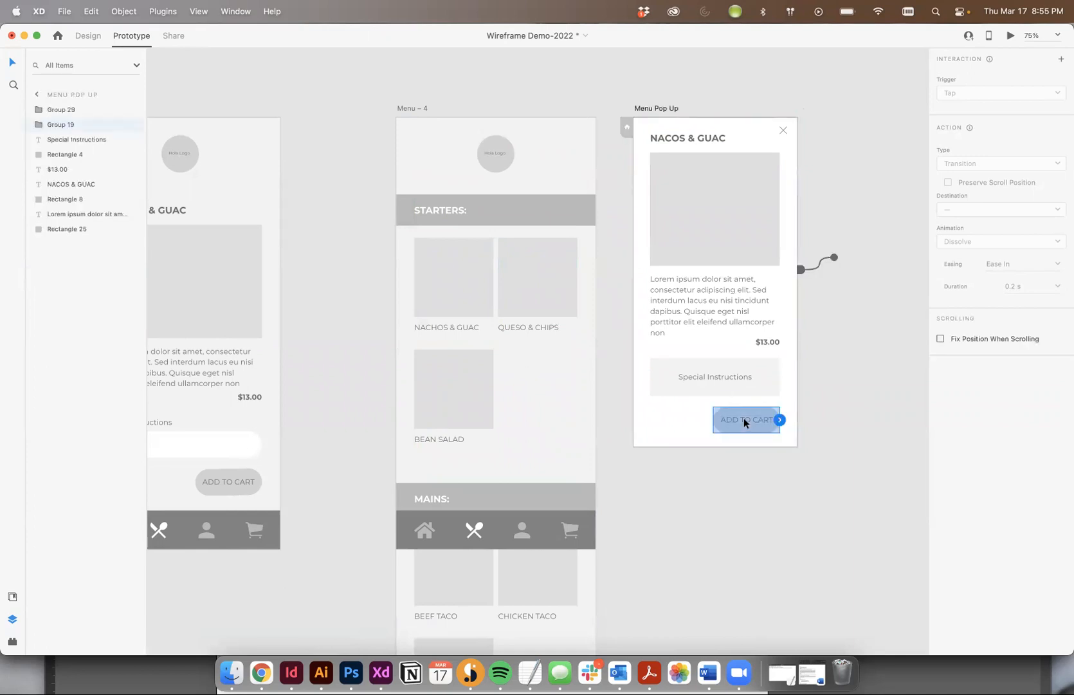
pyautogui.click(571, 105)
pyautogui.click(411, 106)
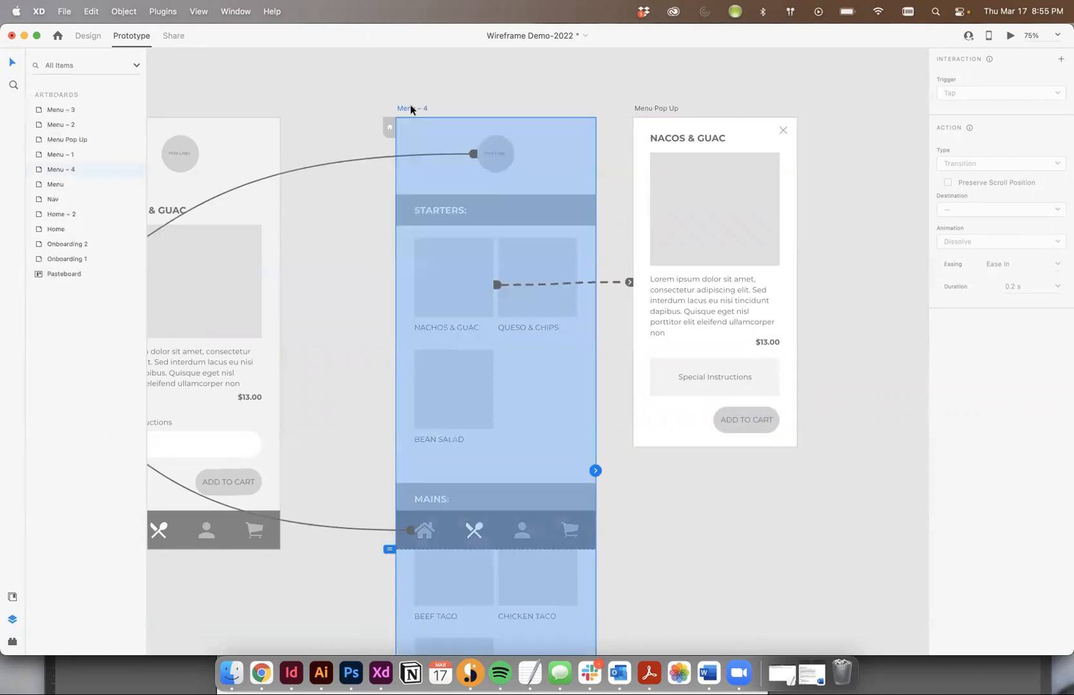
pyautogui.click(1011, 36)
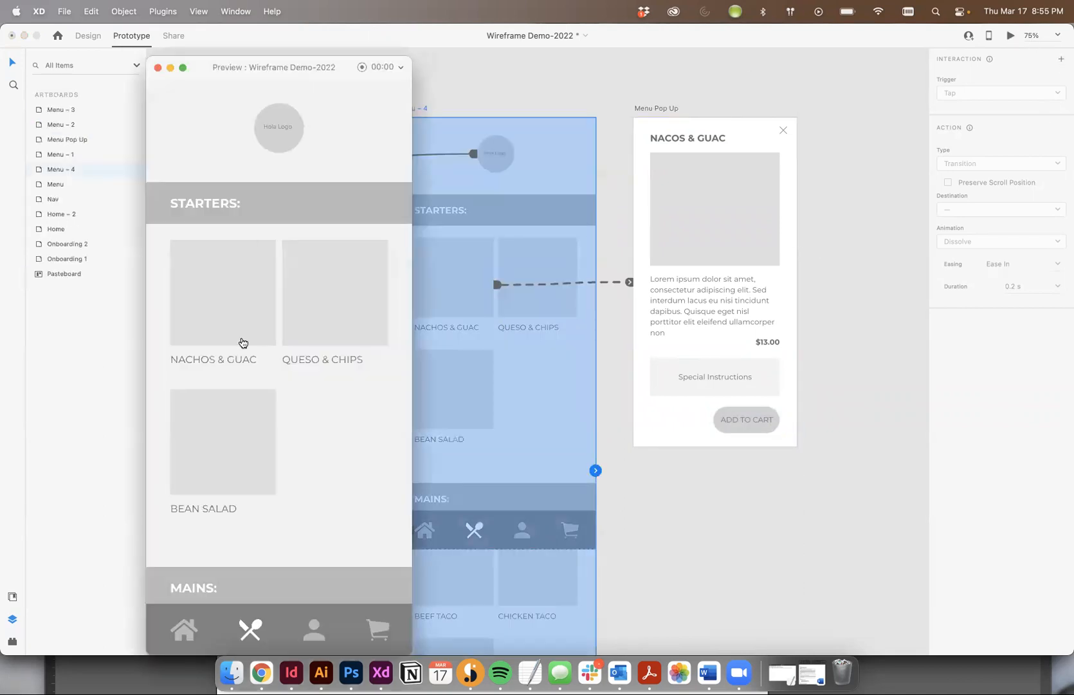
pyautogui.click(218, 333)
pyautogui.click(331, 154)
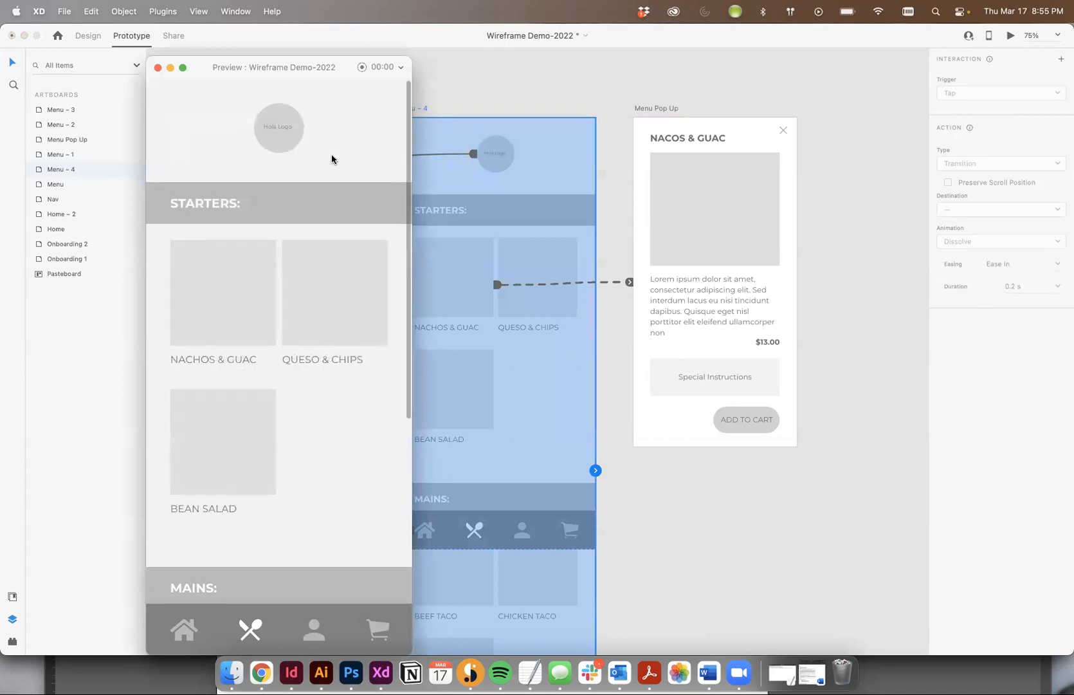
pyautogui.click(157, 68)
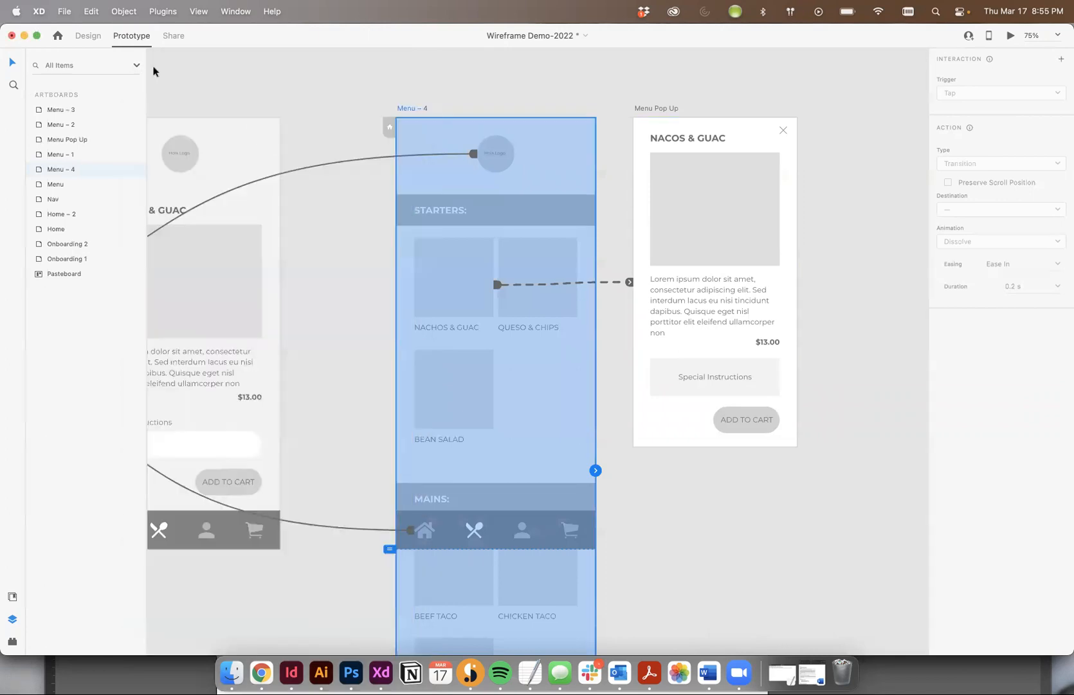
# Extend the Menu Pop Up artboard downward to a height of 751 in Design mode
pyautogui.click(772, 82)
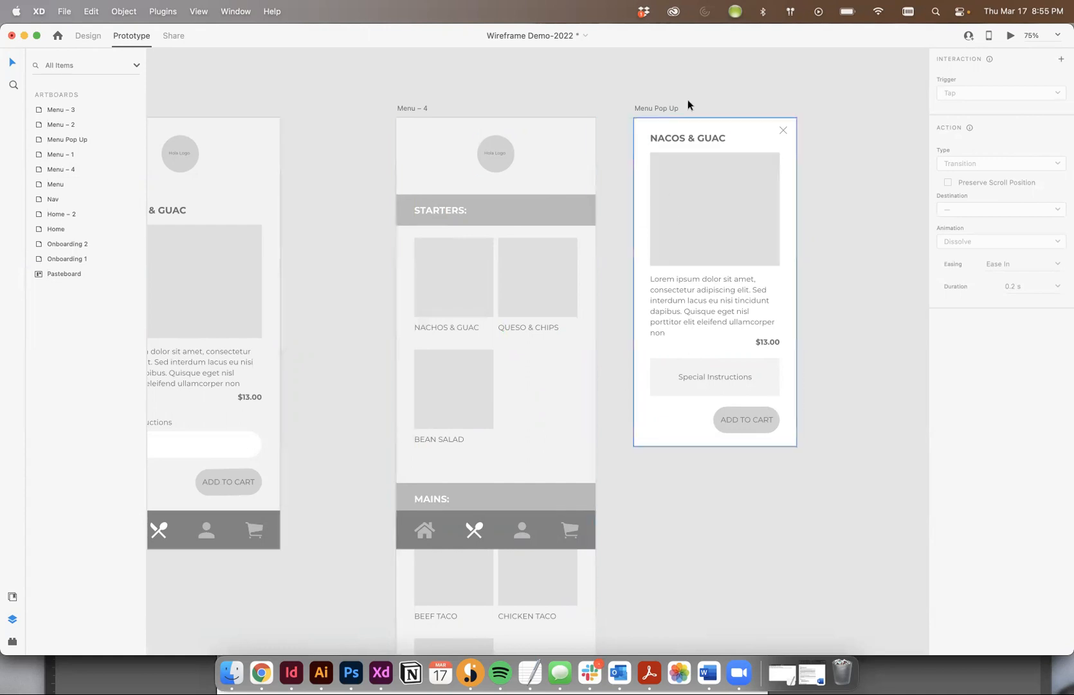
pyautogui.click(661, 108)
pyautogui.click(57, 35)
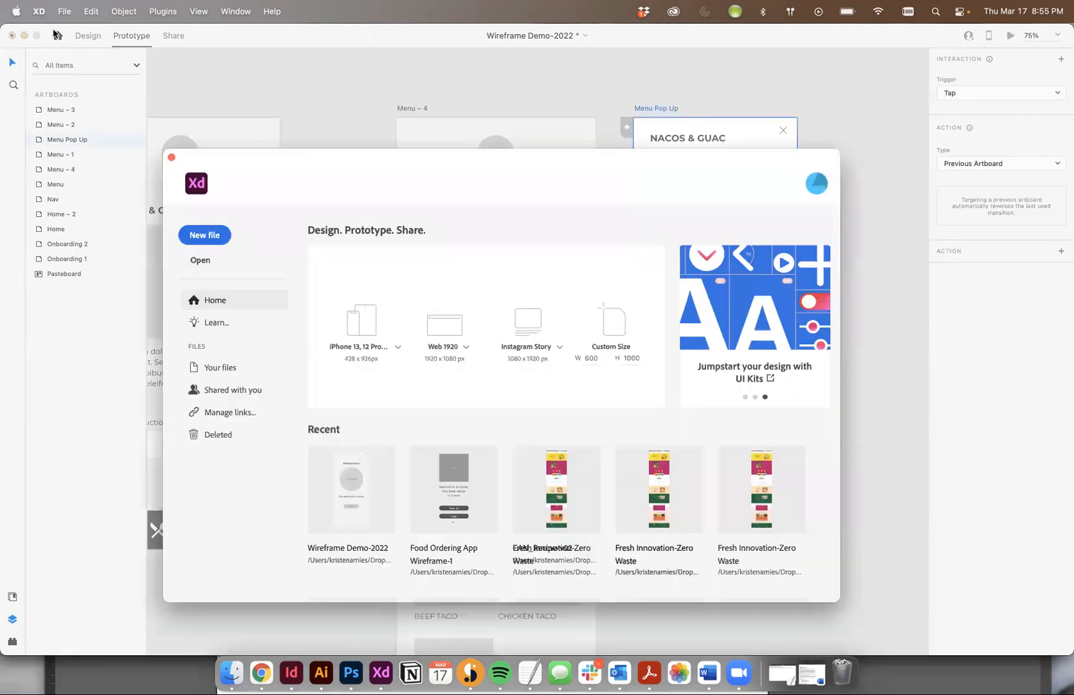
pyautogui.click(170, 157)
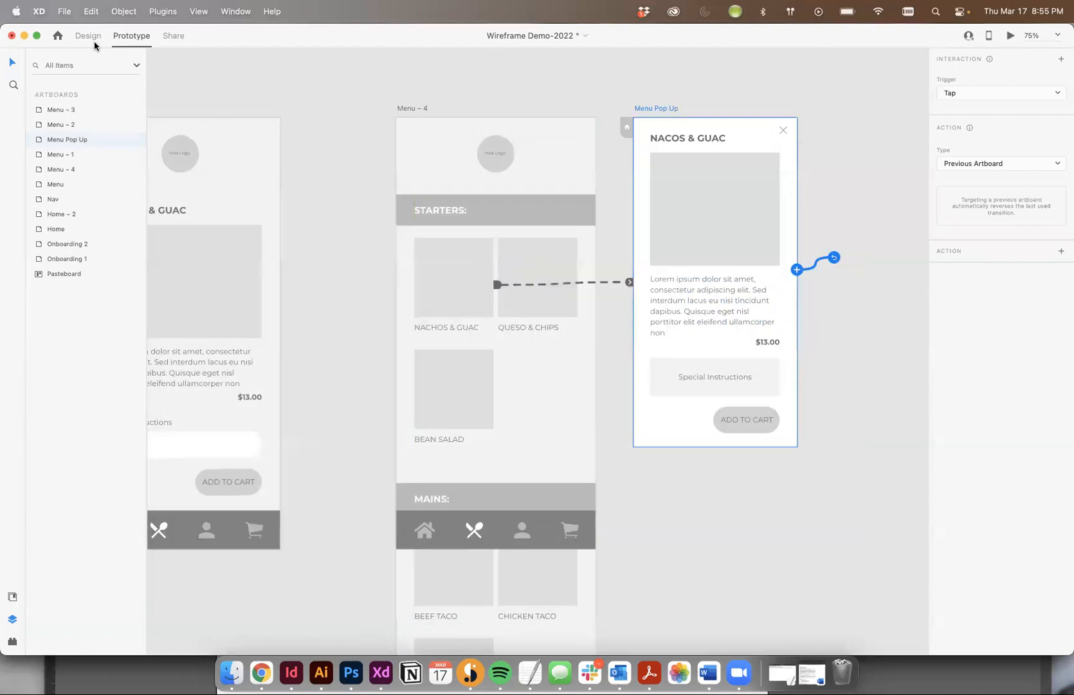
pyautogui.click(88, 35)
pyautogui.click(734, 98)
pyautogui.click(659, 107)
pyautogui.moveTo(715, 447); pyautogui.dragTo(716, 468)
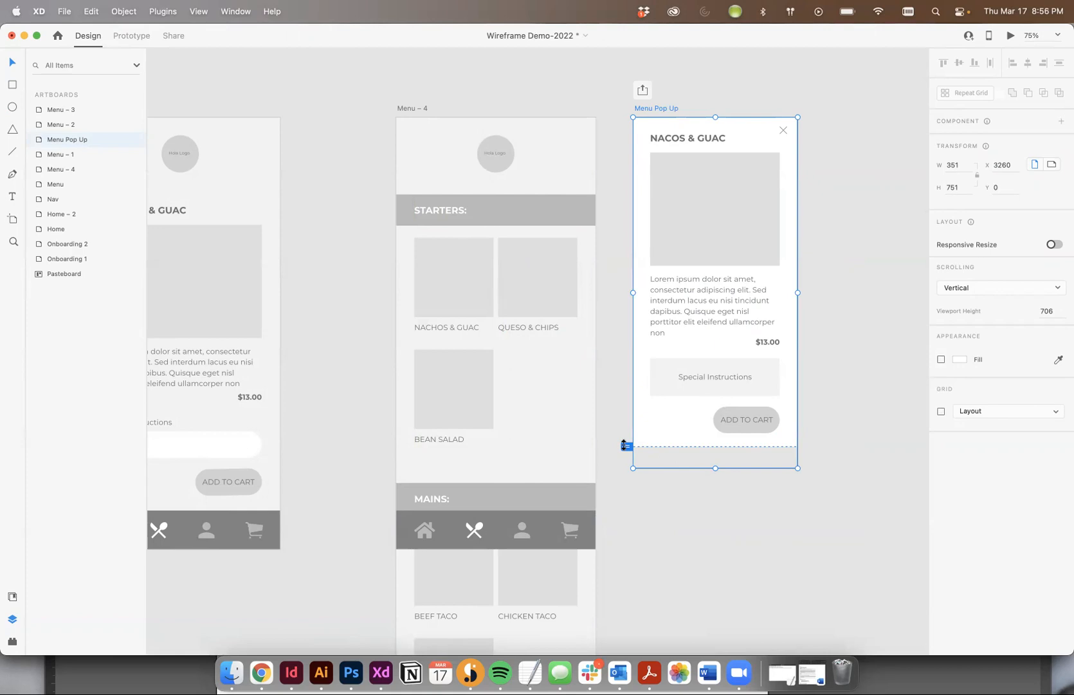
# Raise the Menu Pop Up artboard's viewport marker to a viewport height of 406
pyautogui.hscroll(-5, 378, 355)
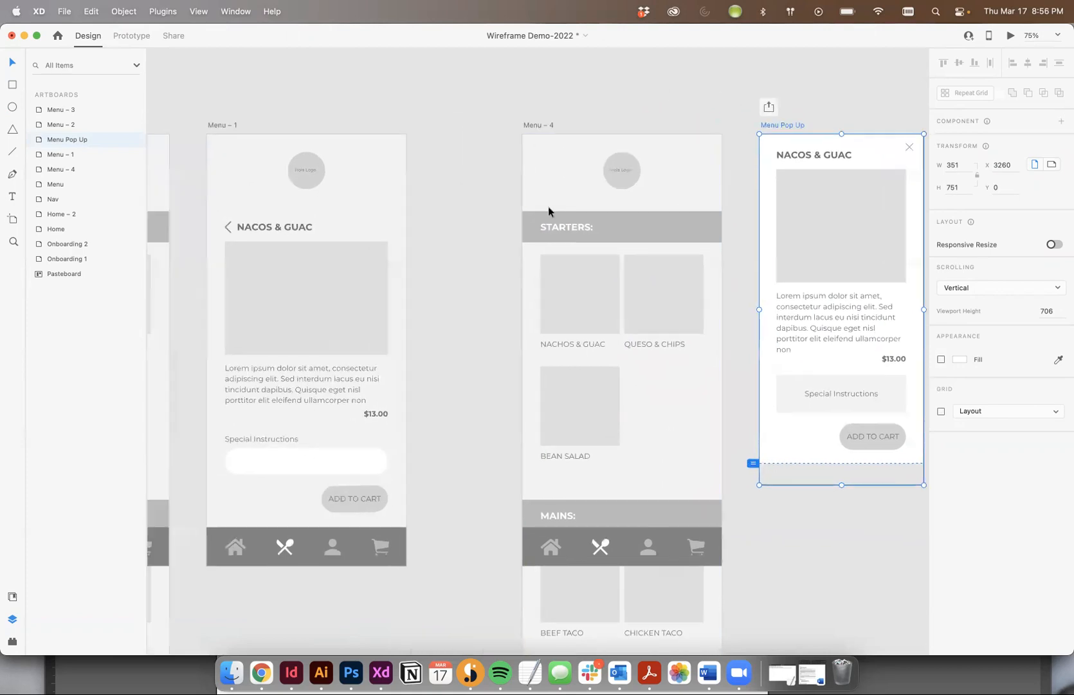
pyautogui.click(576, 149)
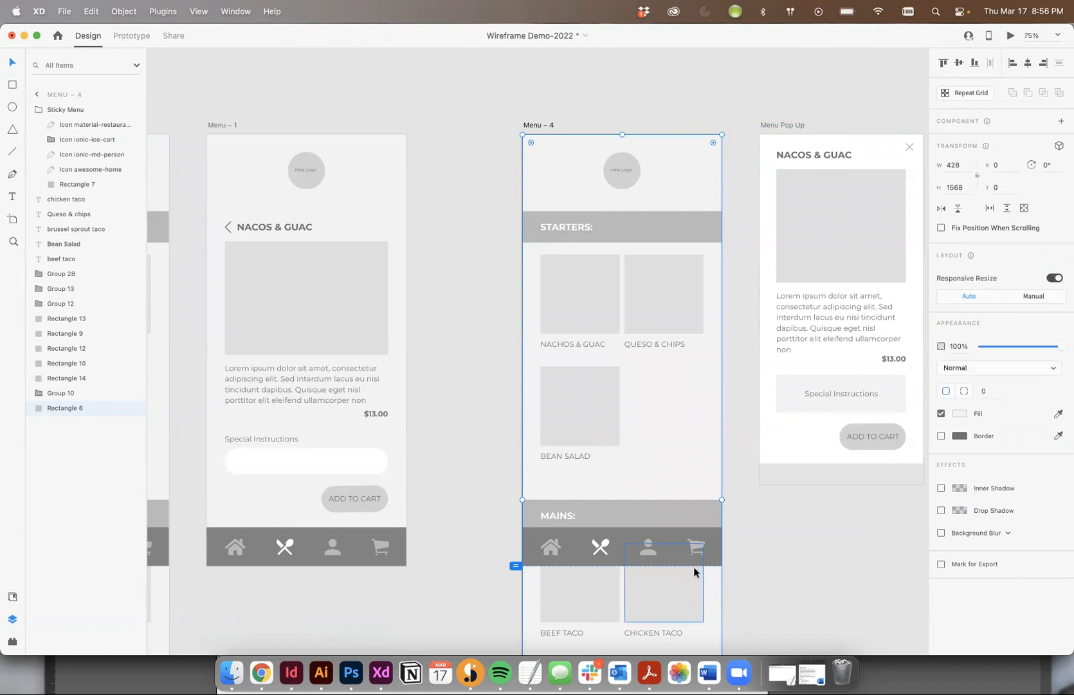
pyautogui.scroll(-3, 708, 433)
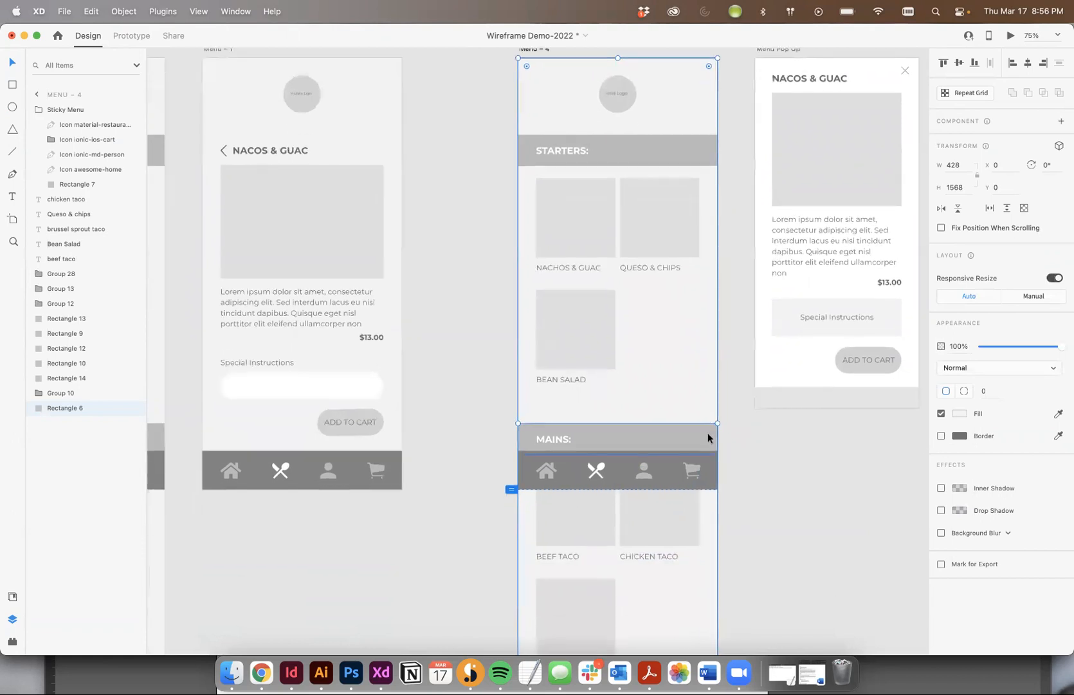
pyautogui.scroll(4, 708, 433)
pyautogui.scroll(-2, 707, 438)
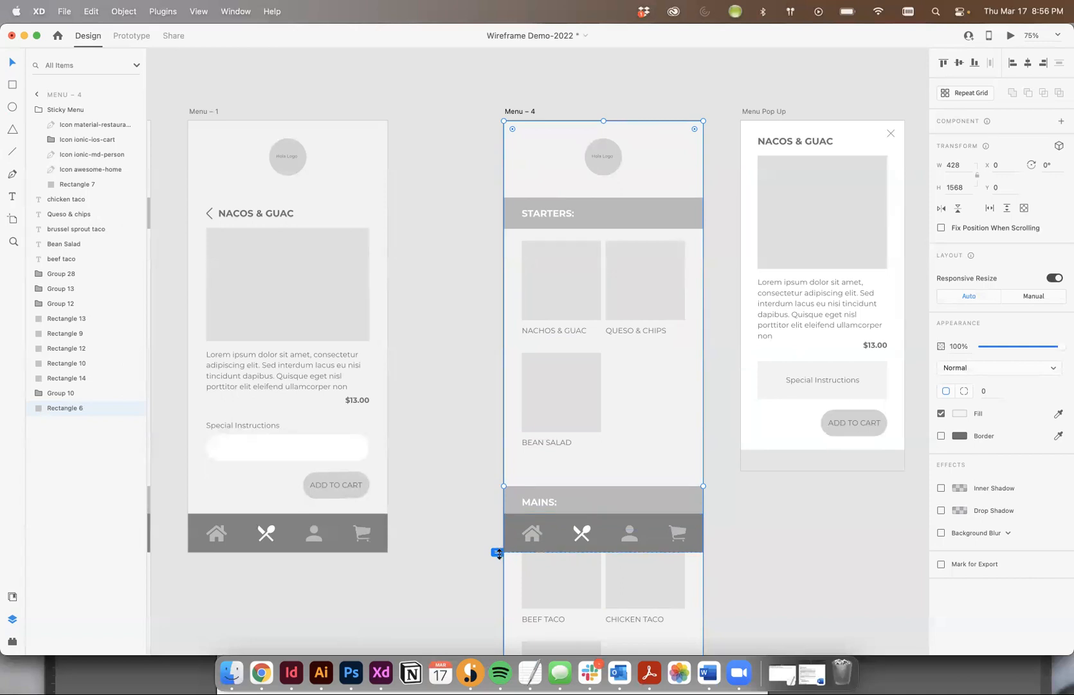
pyautogui.hscroll(3, 489, 278)
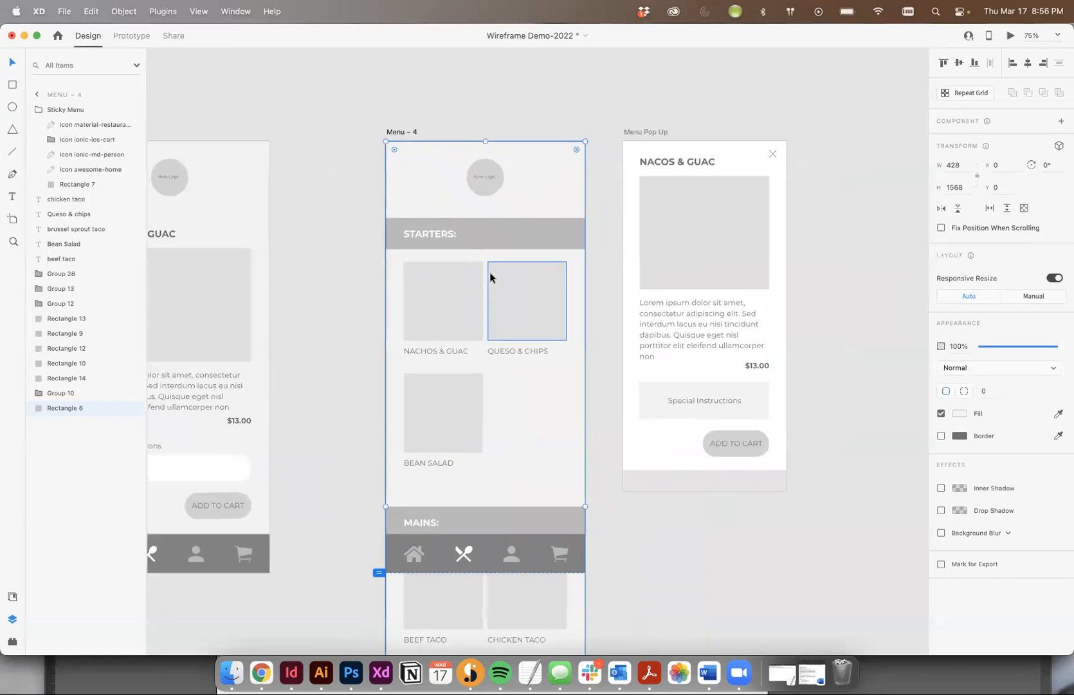
pyautogui.click(630, 132)
pyautogui.moveTo(616, 469)
pyautogui.mouseDown()
pyautogui.moveTo(610, 323)
pyautogui.moveTo(616, 528)
pyautogui.moveTo(593, 297)
pyautogui.moveTo(582, 335)
pyautogui.mouseUp()
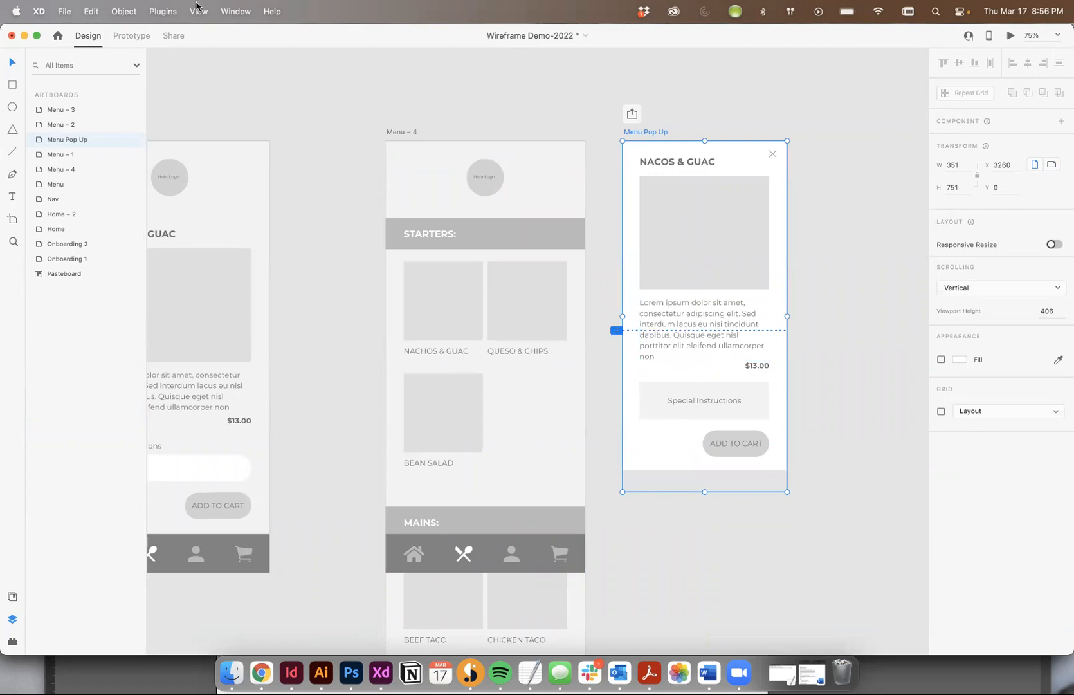
# Preview the prototype from Menu – 4 with the shortened overlay and open the Nachos & Guac pop-up
pyautogui.click(131, 35)
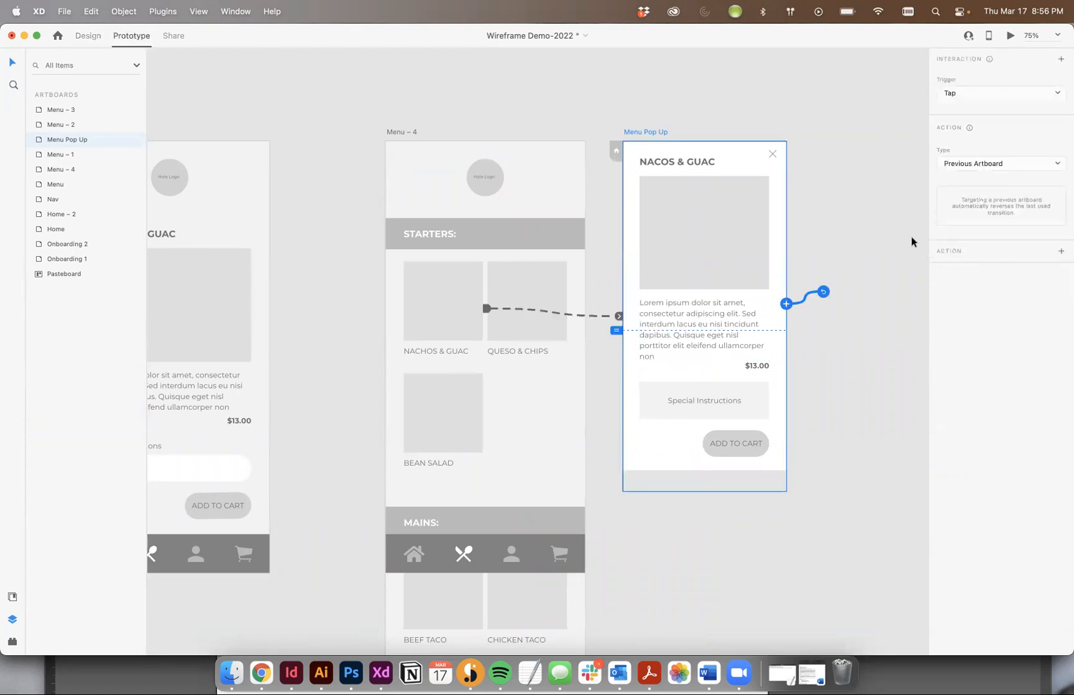
pyautogui.click(412, 133)
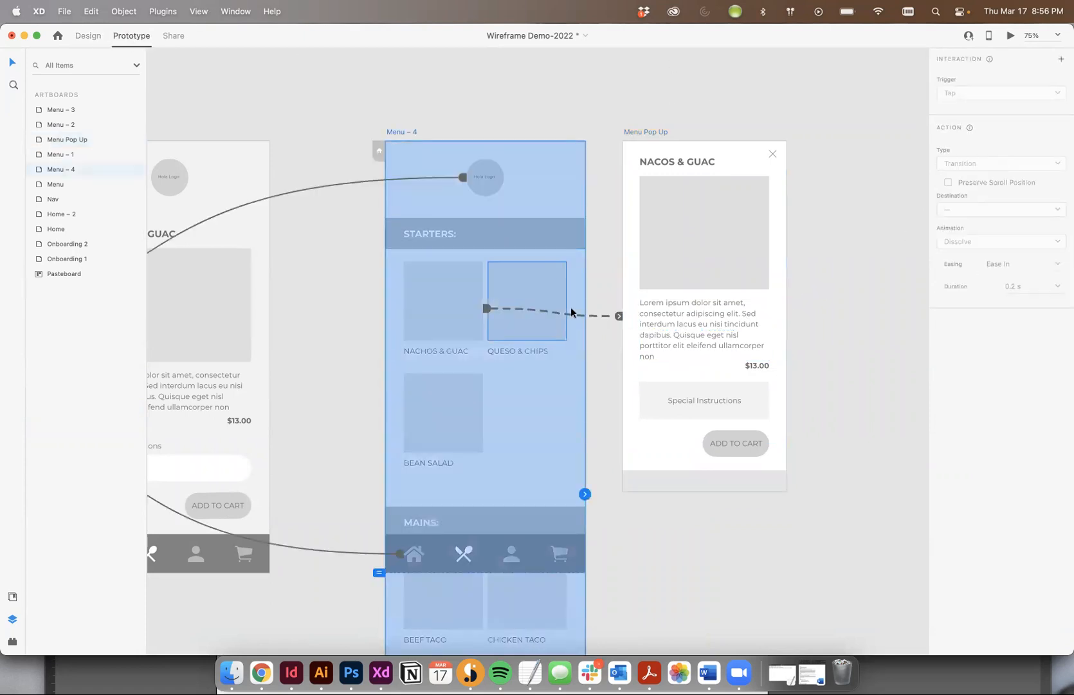
pyautogui.click(473, 273)
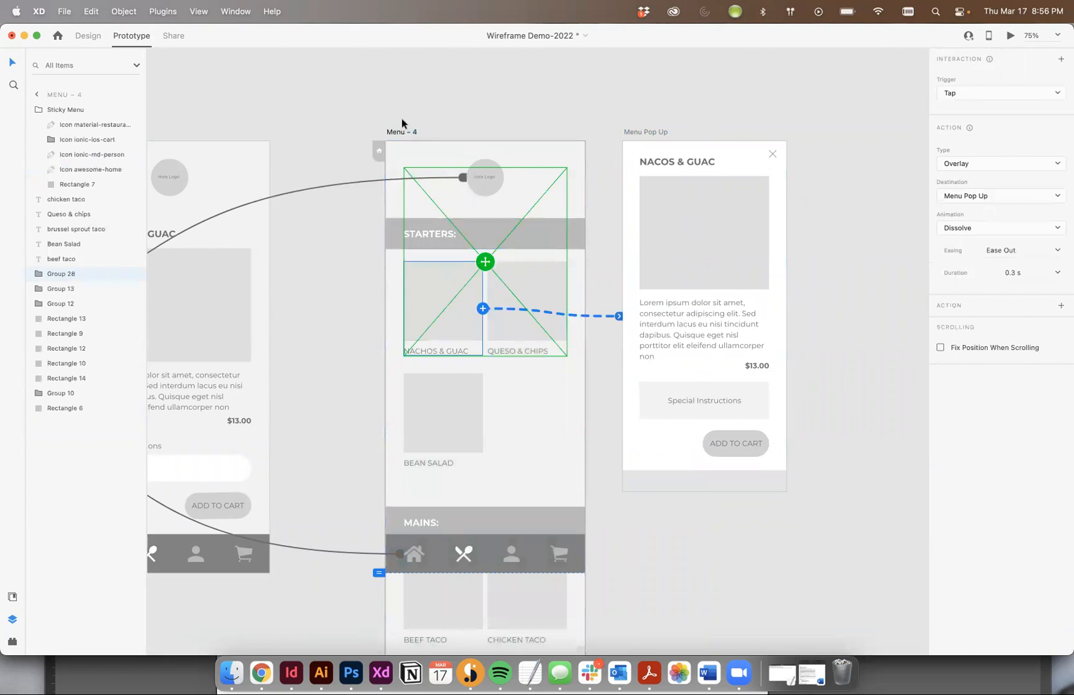
pyautogui.click(412, 133)
pyautogui.click(1008, 36)
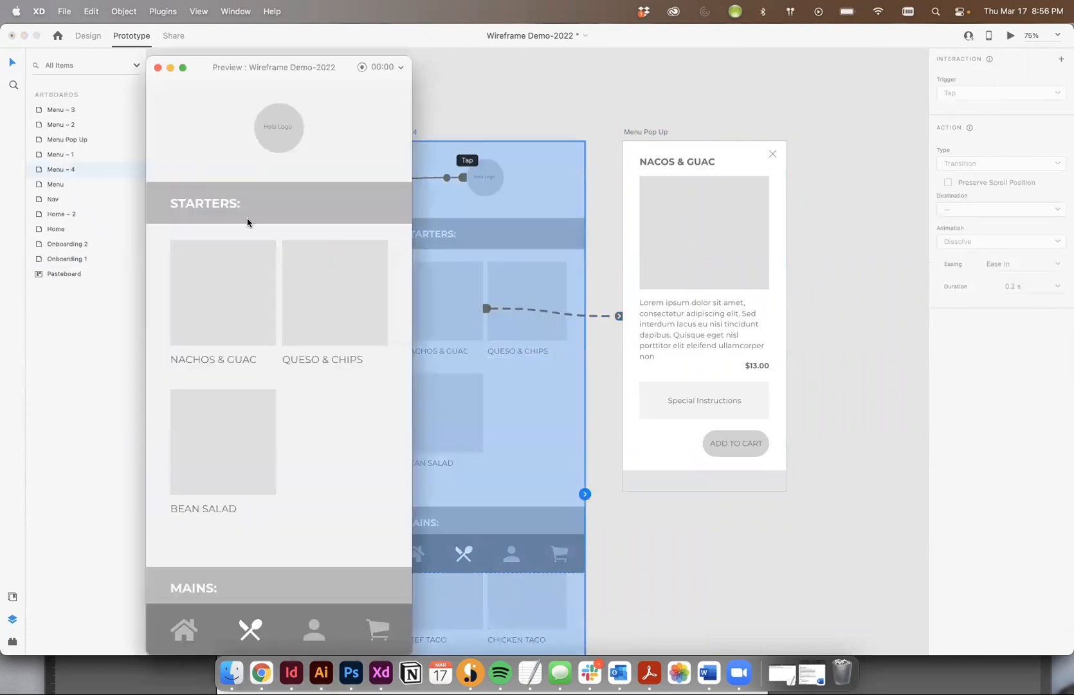
pyautogui.click(252, 323)
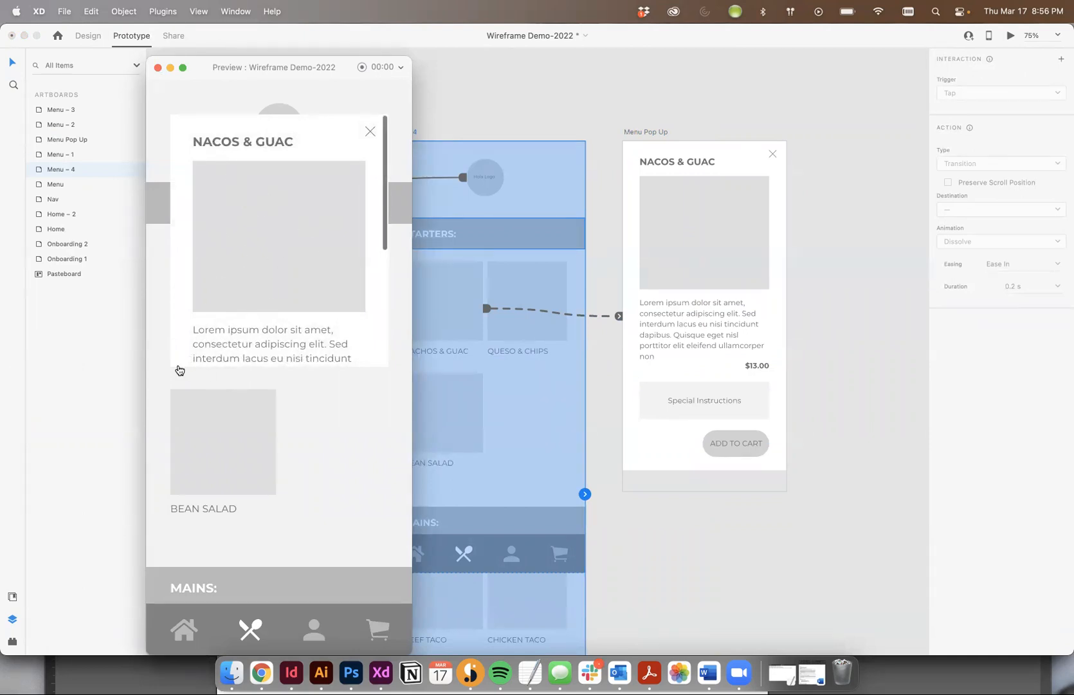
# Test scrolling through the content inside the Nachos & Guac pop-up and close the preview
pyautogui.scroll(-5, 236, 219)
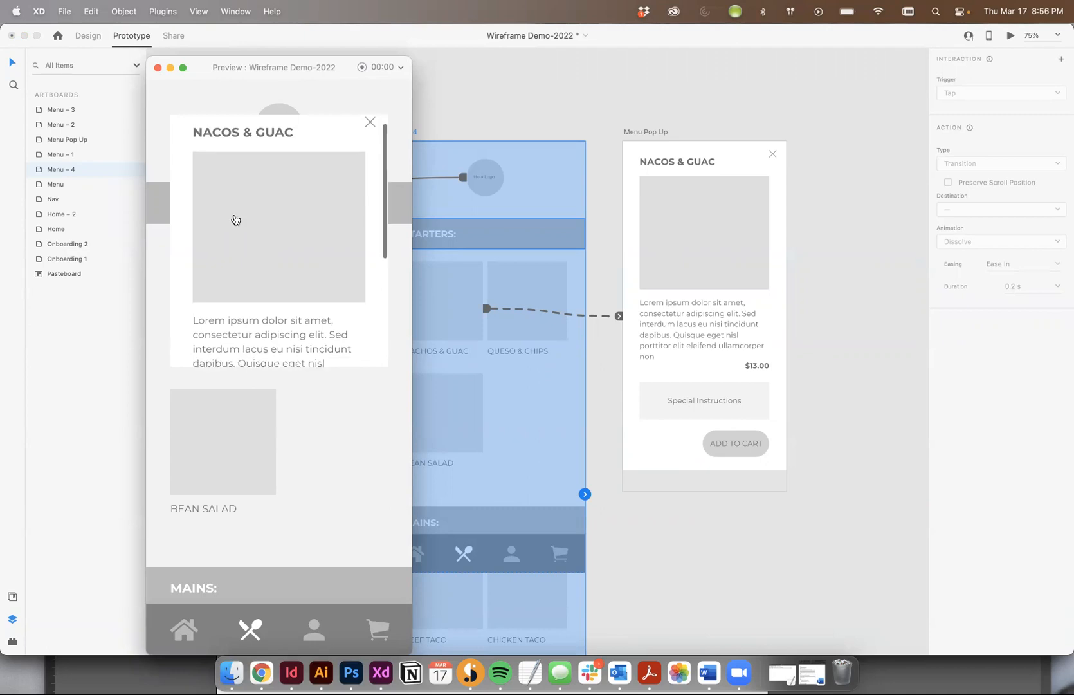
pyautogui.scroll(-2, 235, 220)
pyautogui.scroll(5, 235, 219)
pyautogui.scroll(-5, 236, 220)
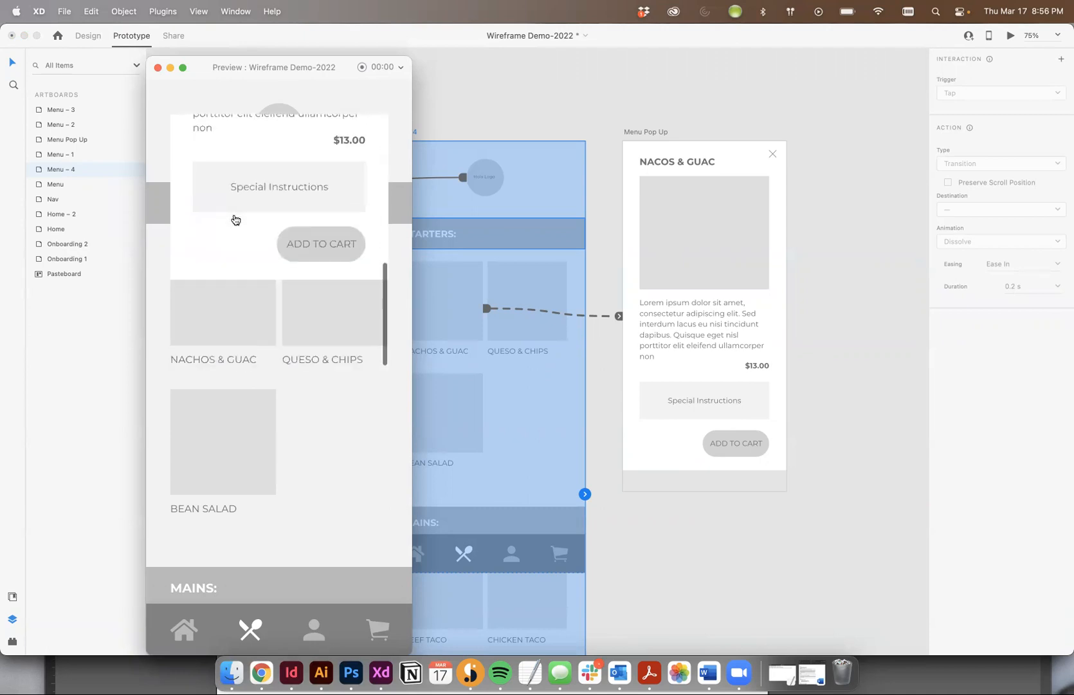
pyautogui.scroll(3, 236, 220)
pyautogui.scroll(3, 235, 219)
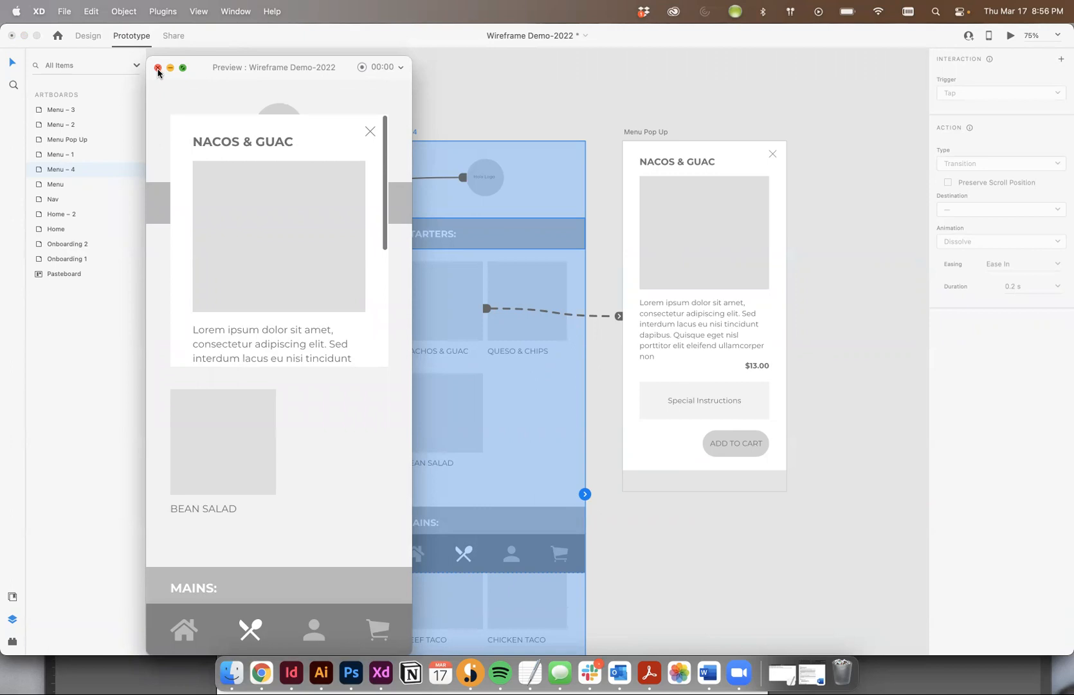
pyautogui.click(157, 68)
# Return the Menu Pop Up's viewport height to 707 in Design mode and shorten the artboard to the viewport line
pyautogui.click(87, 36)
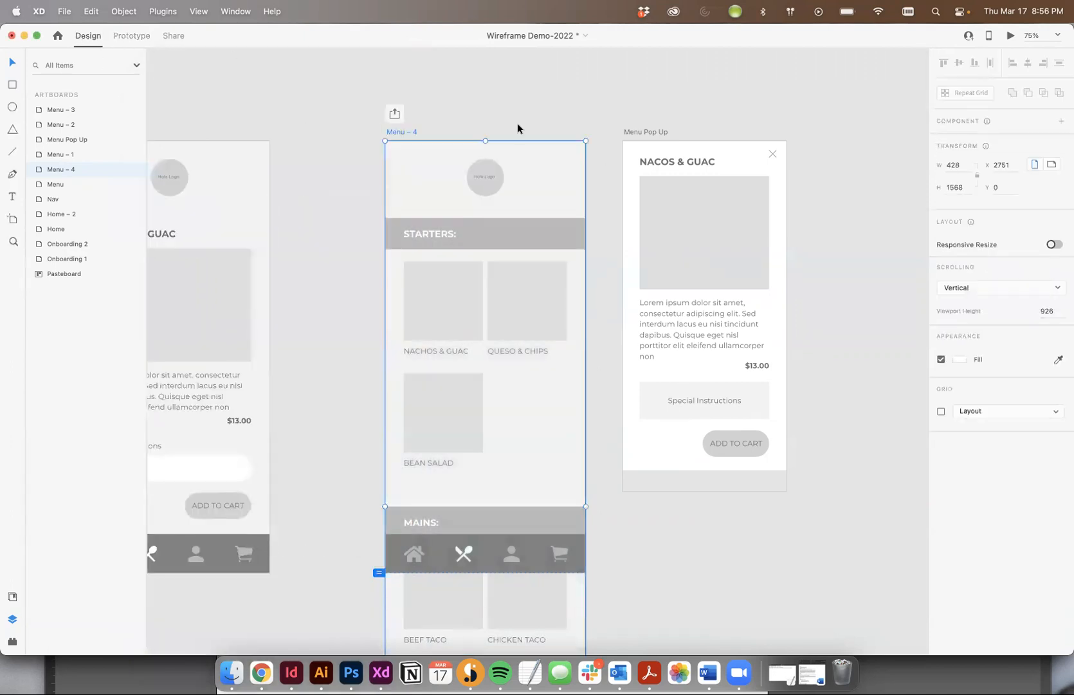
pyautogui.click(642, 133)
pyautogui.moveTo(616, 329); pyautogui.dragTo(612, 471)
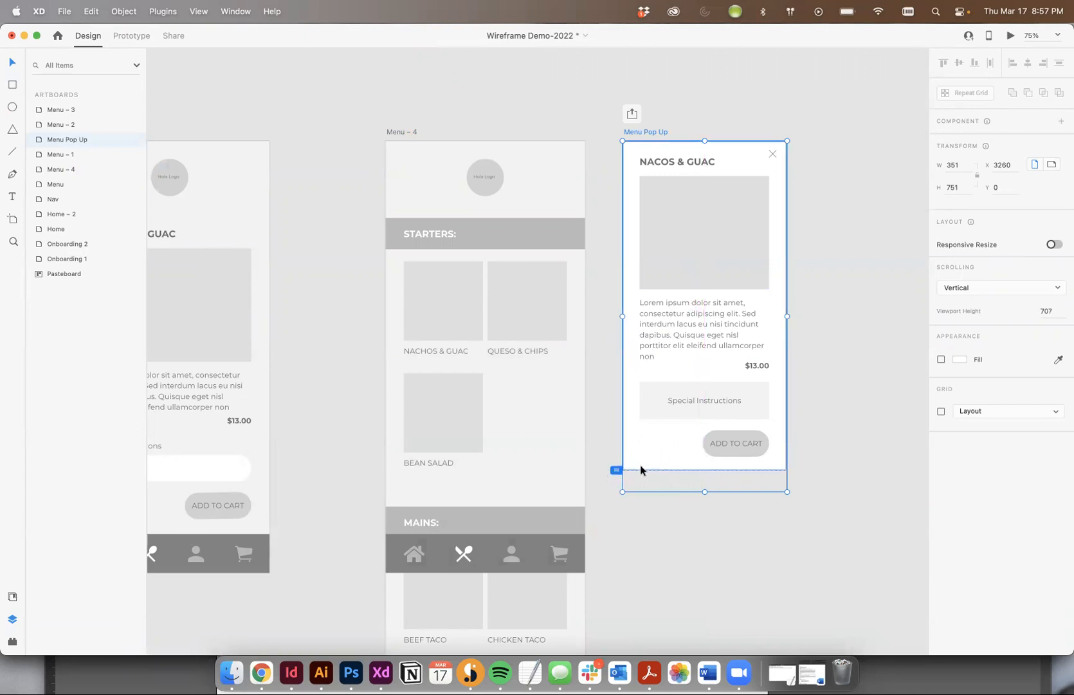
pyautogui.moveTo(705, 491); pyautogui.dragTo(700, 470)
pyautogui.click(840, 446)
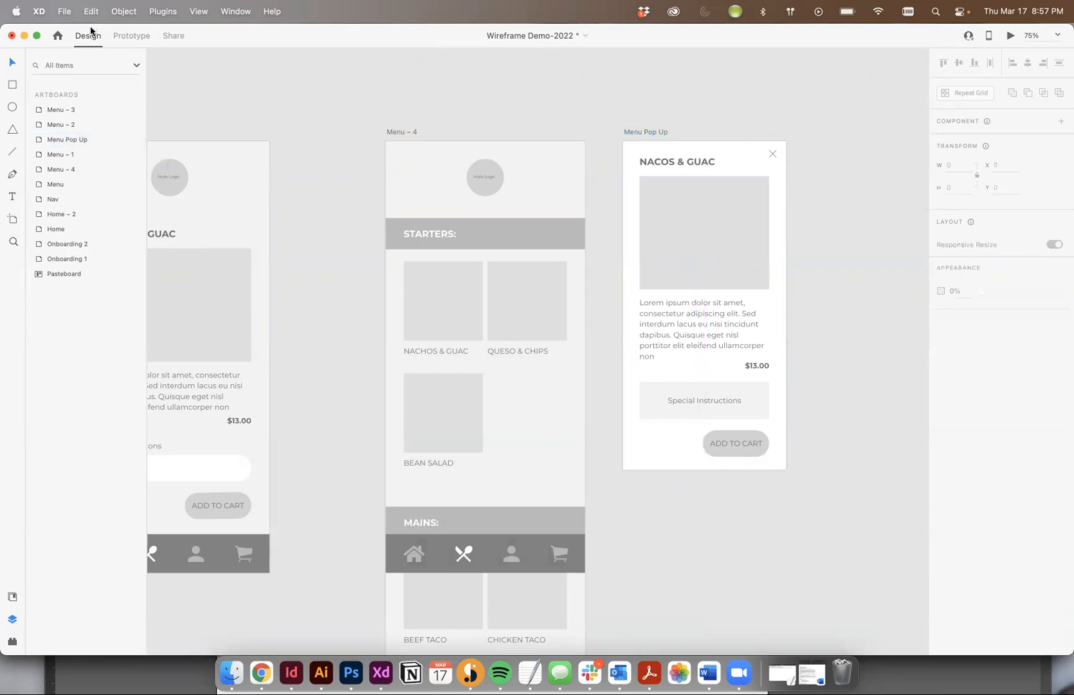
# Preview the prototype from the Menu – 4 artboard, open the Nachos & Guac pop-up and close the preview
pyautogui.click(131, 35)
pyautogui.click(649, 133)
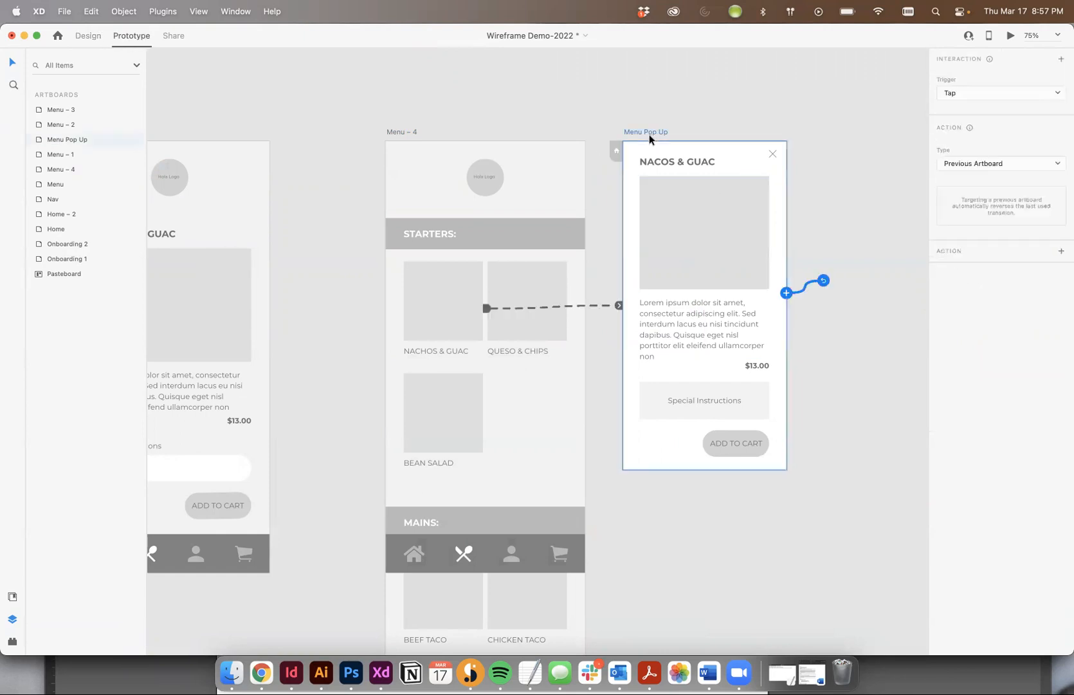
pyautogui.click(590, 308)
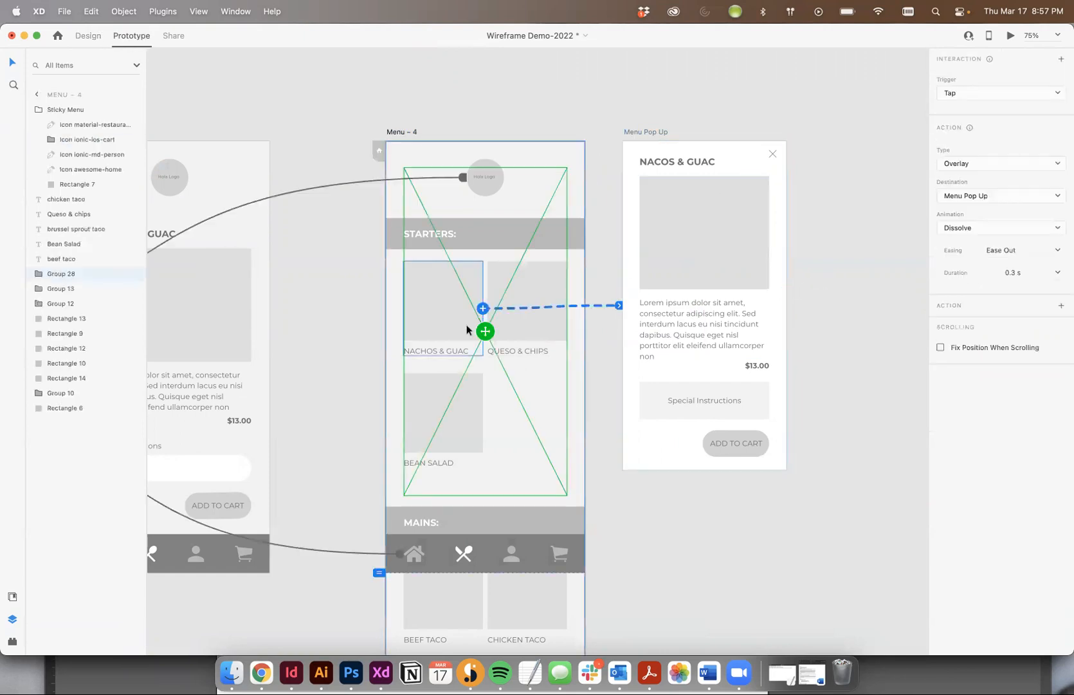
pyautogui.click(393, 133)
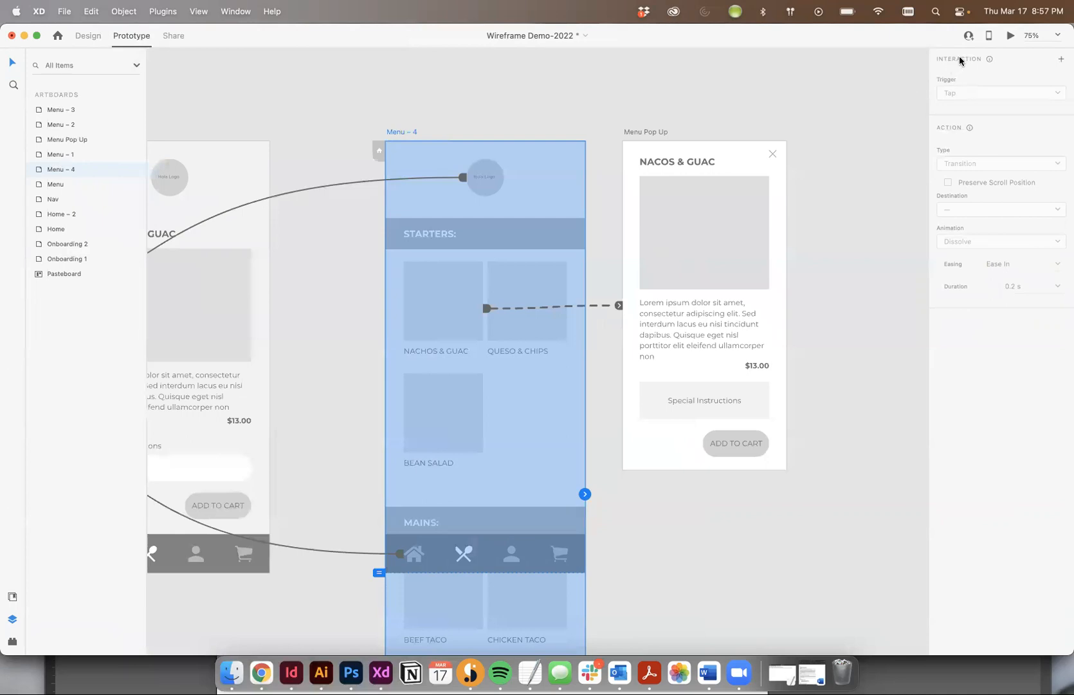
pyautogui.click(1010, 36)
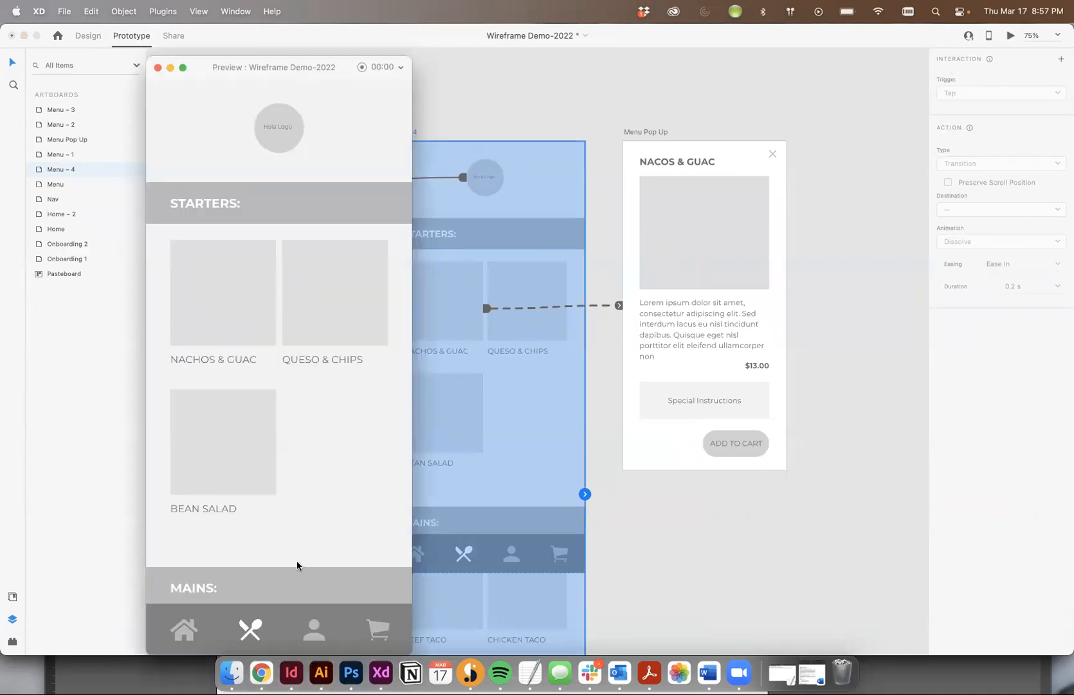
pyautogui.click(213, 264)
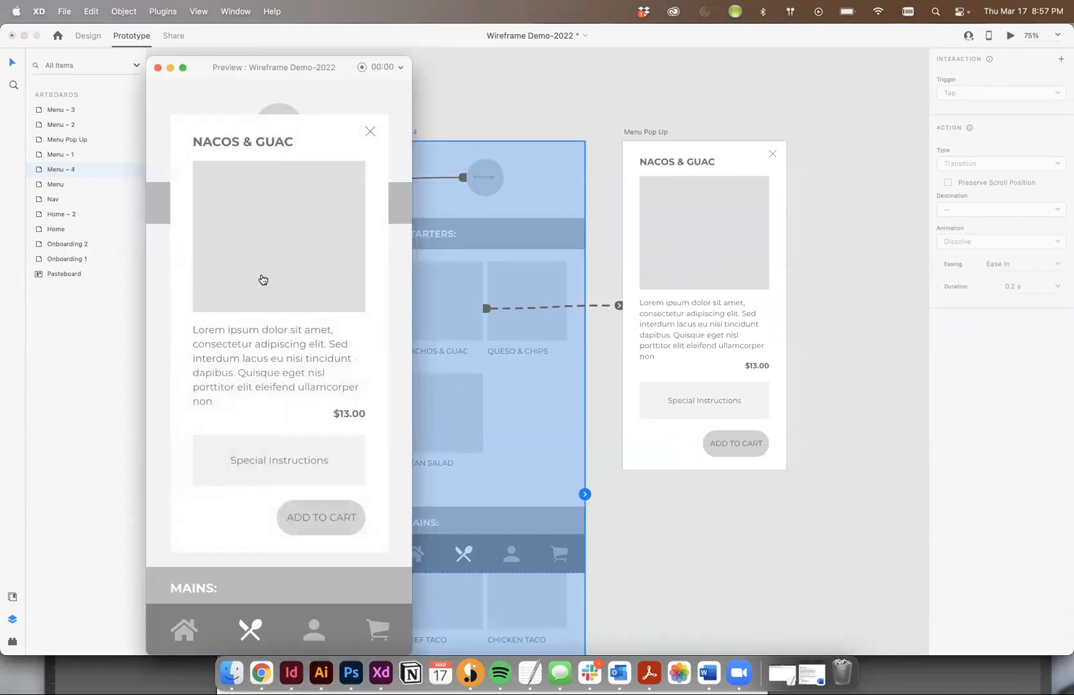
pyautogui.click(283, 306)
pyautogui.click(157, 68)
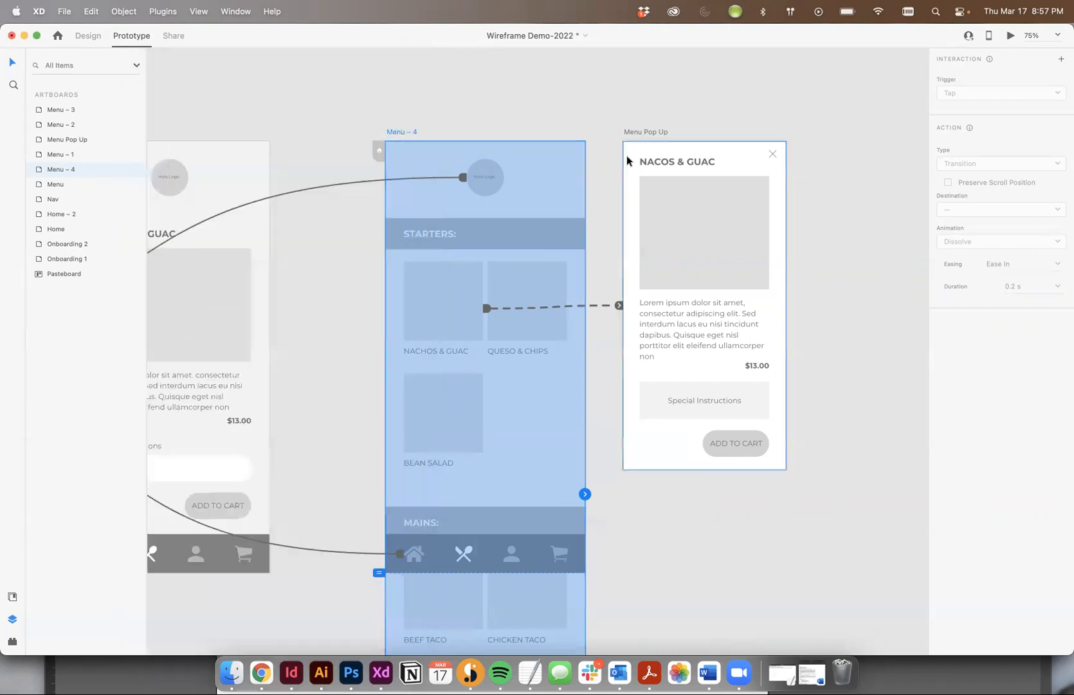
pyautogui.click(619, 108)
# Examine the hamburger-menu versions of the wireframe: the Home – 2, Nav, Menu – 2 and Menu – 3 artboards
pyautogui.scroll(-5, 768, 221)
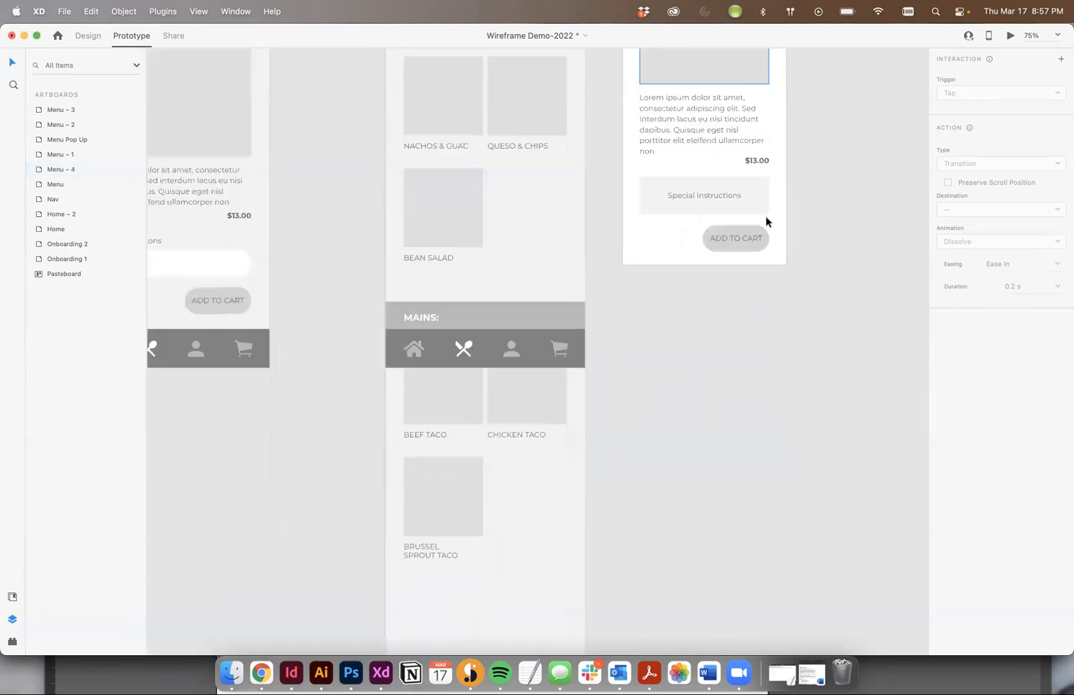
pyautogui.scroll(-10, 768, 221)
pyautogui.scroll(-2, 768, 221)
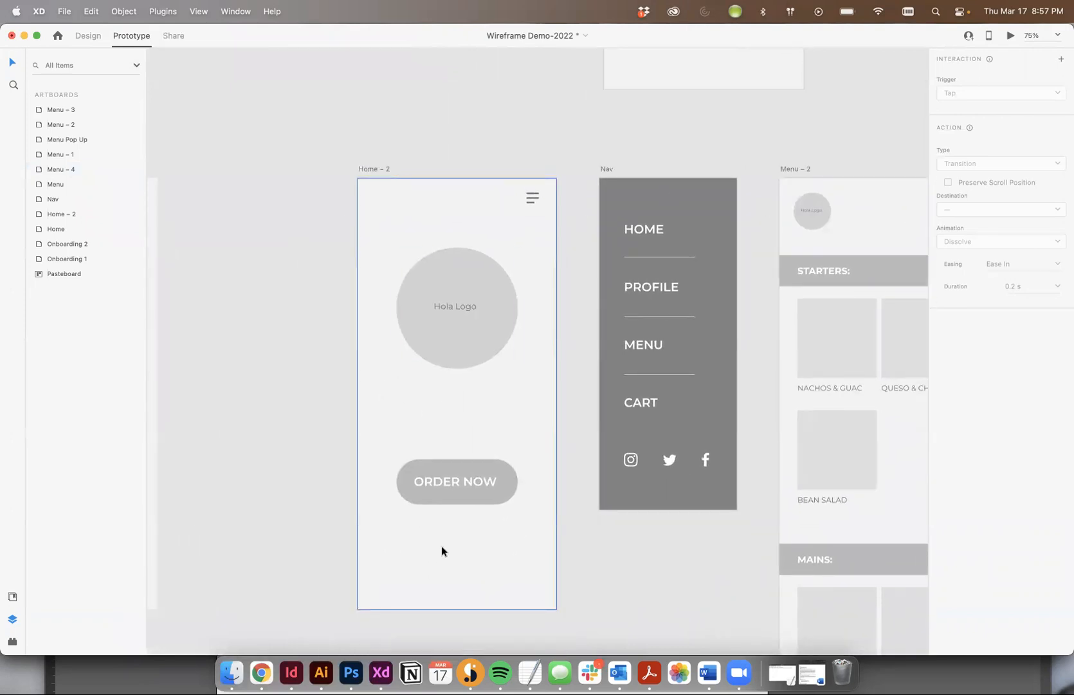
pyautogui.scroll(10, 441, 545)
pyautogui.scroll(6, 373, 158)
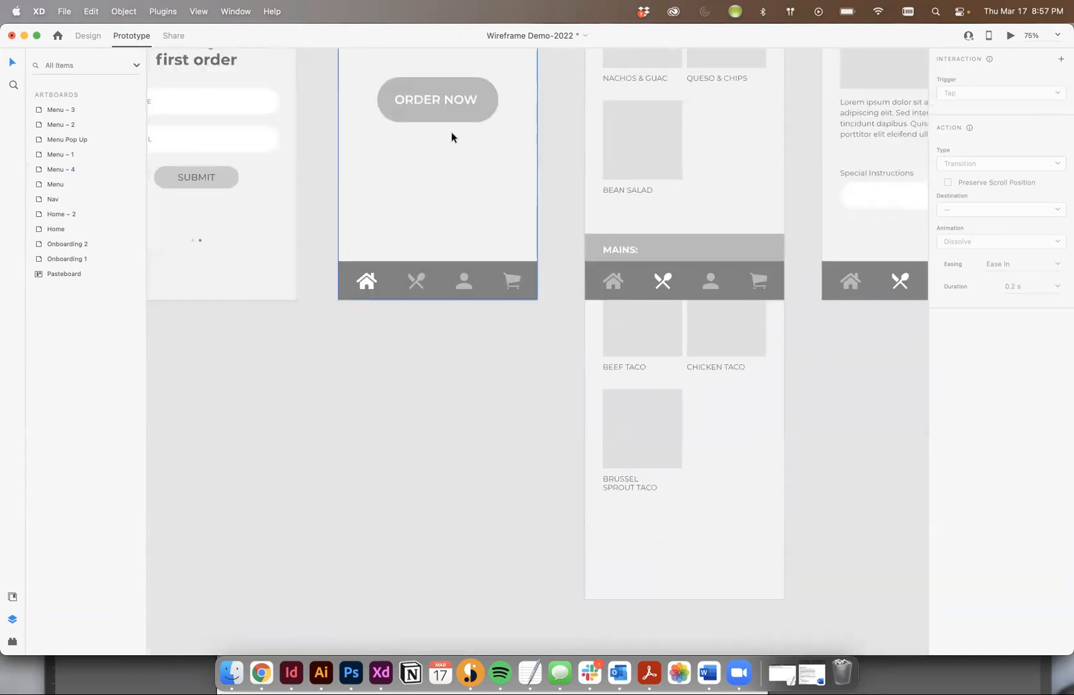
pyautogui.scroll(-18, 367, 326)
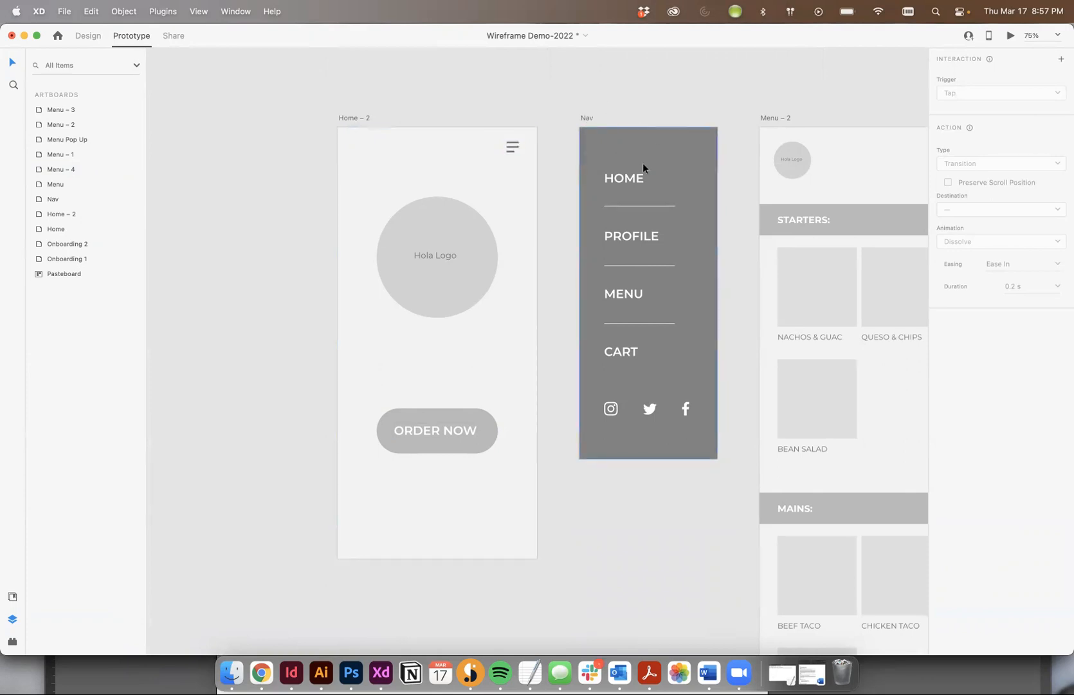
pyautogui.hscroll(5, 643, 163)
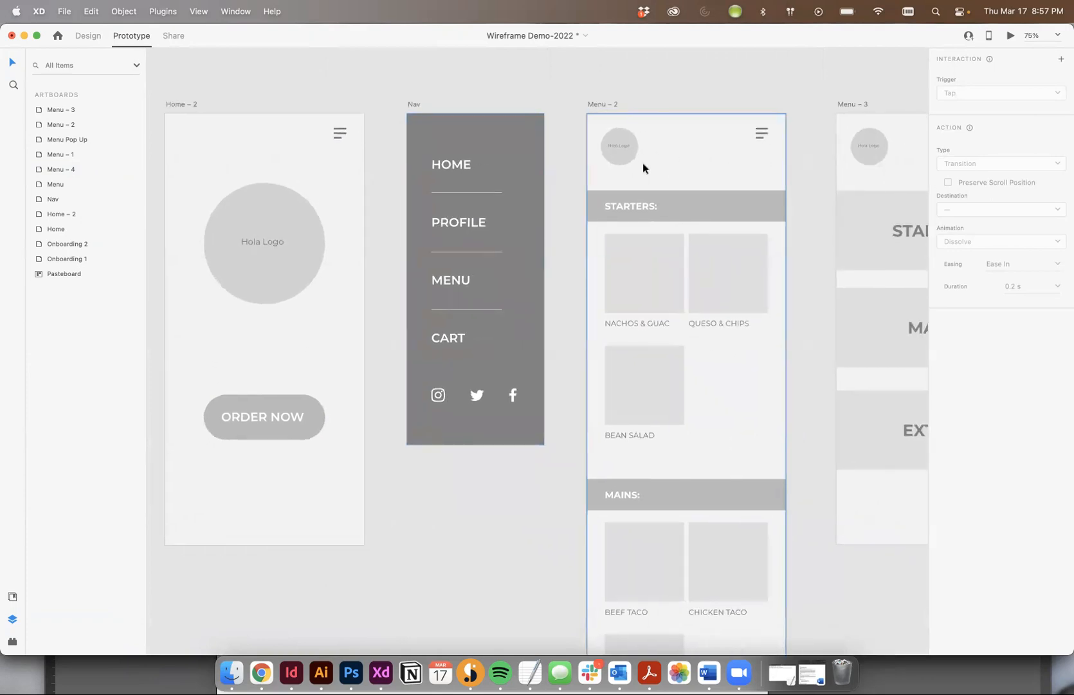
pyautogui.scroll(10, 355, 175)
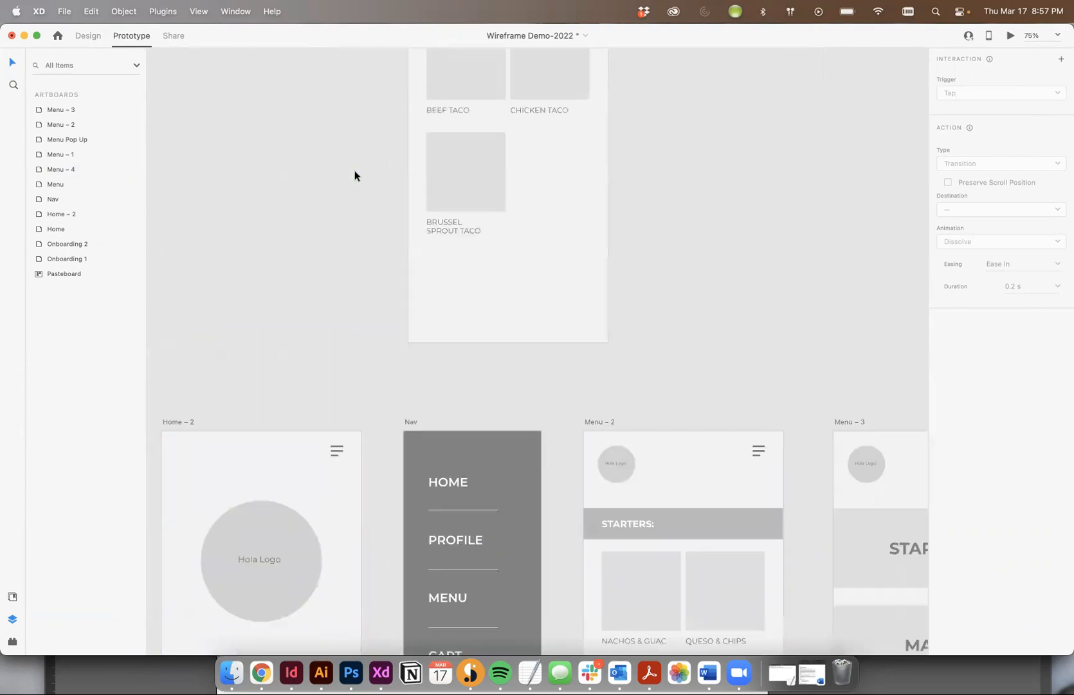
pyautogui.scroll(-8, 398, 283)
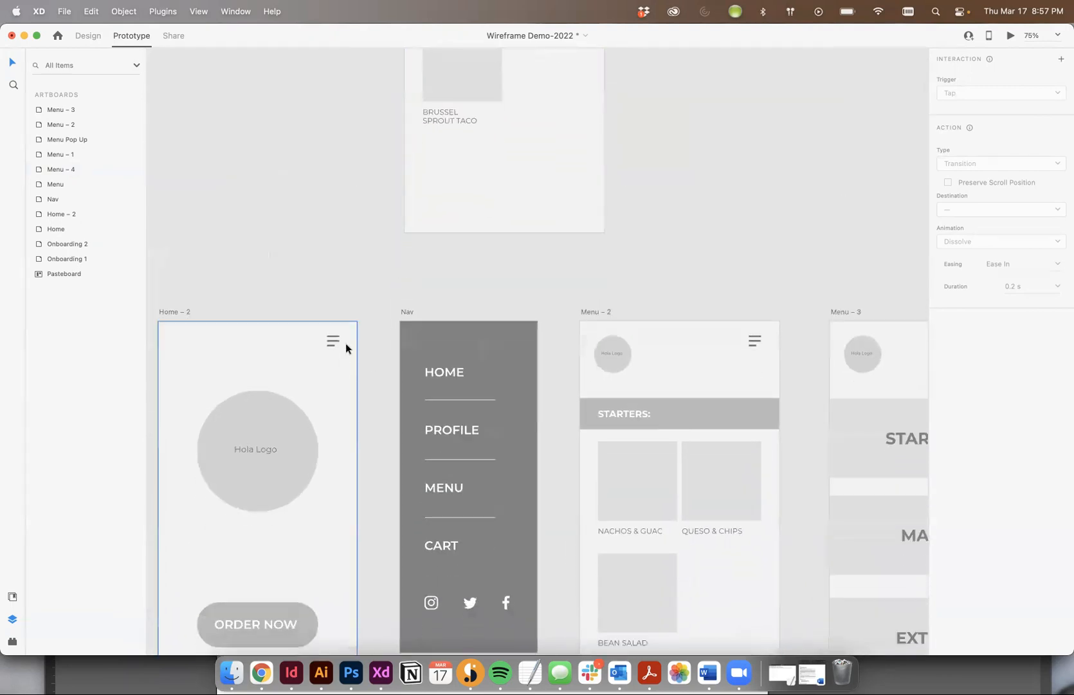
pyautogui.click(423, 356)
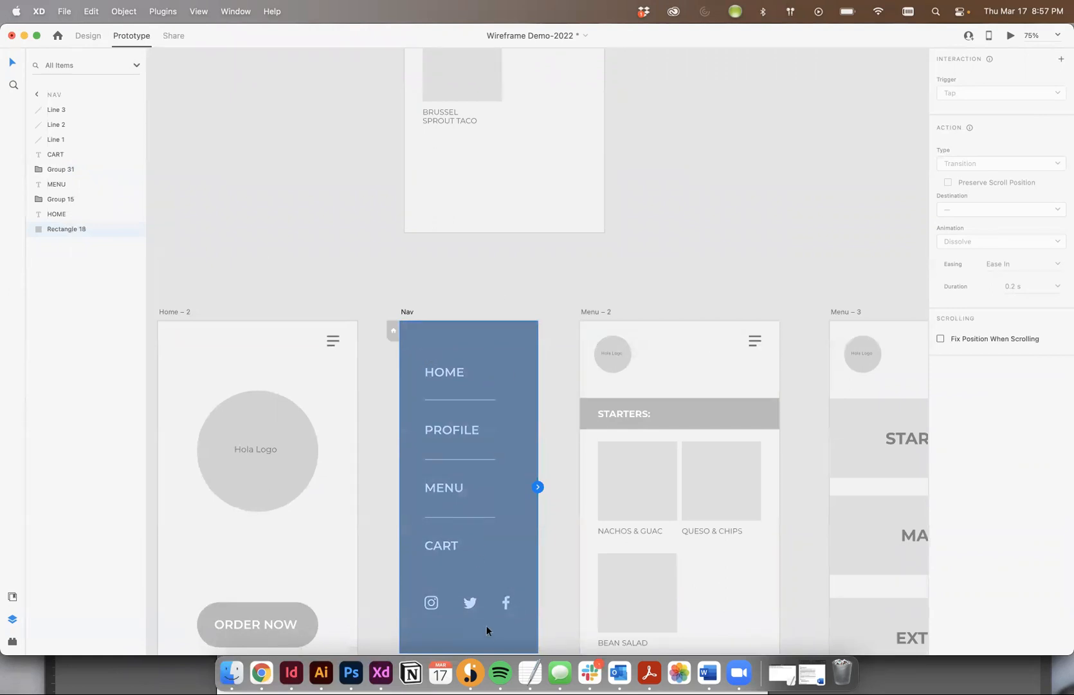
pyautogui.hscroll(5, 576, 511)
pyautogui.scroll(-3, 576, 511)
pyautogui.hscroll(-8, 576, 511)
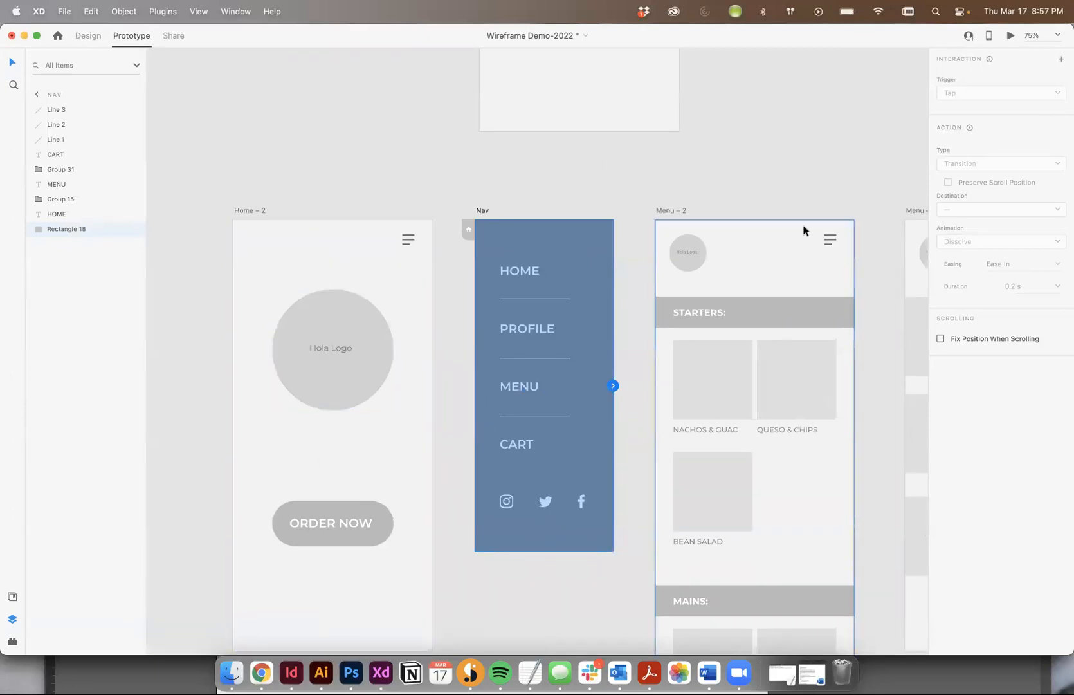
pyautogui.click(236, 186)
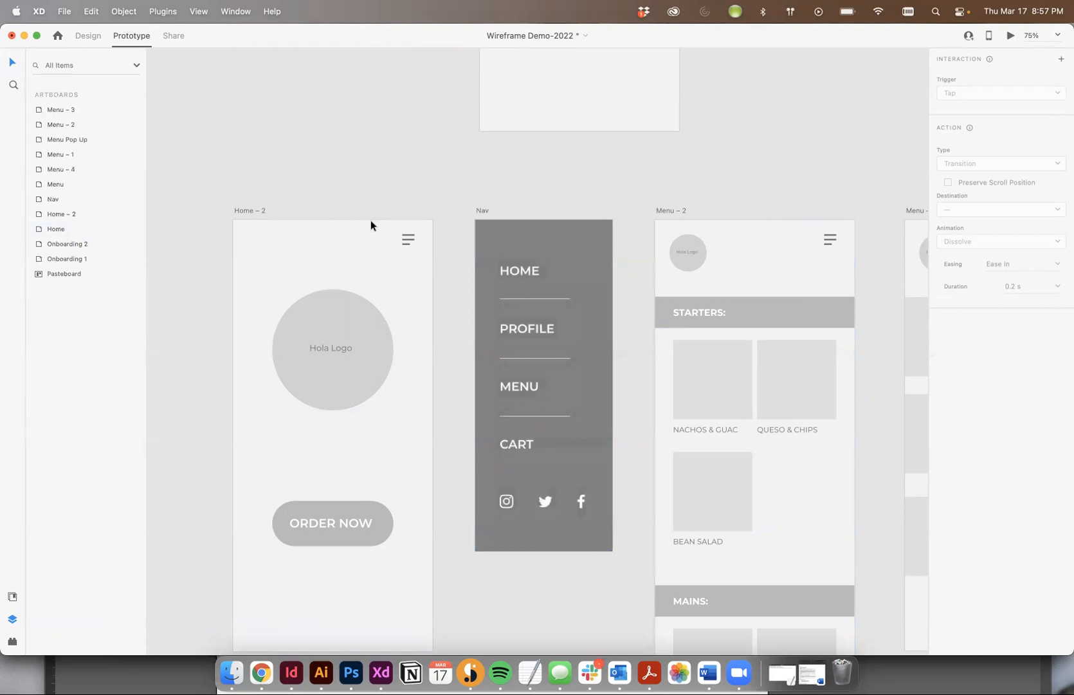
# Link the hamburger icon on Home – 2 to Nav as a tap overlay and align the overlay with Home – 2's top-right corner
pyautogui.click(408, 239)
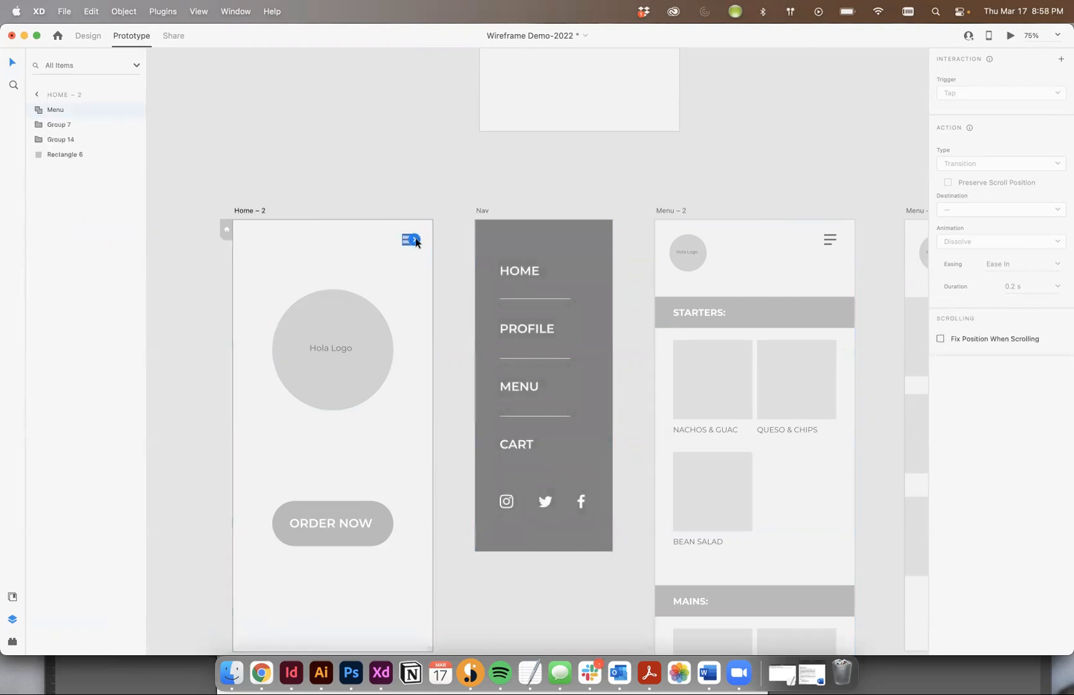
pyautogui.moveTo(415, 240); pyautogui.dragTo(451, 215)
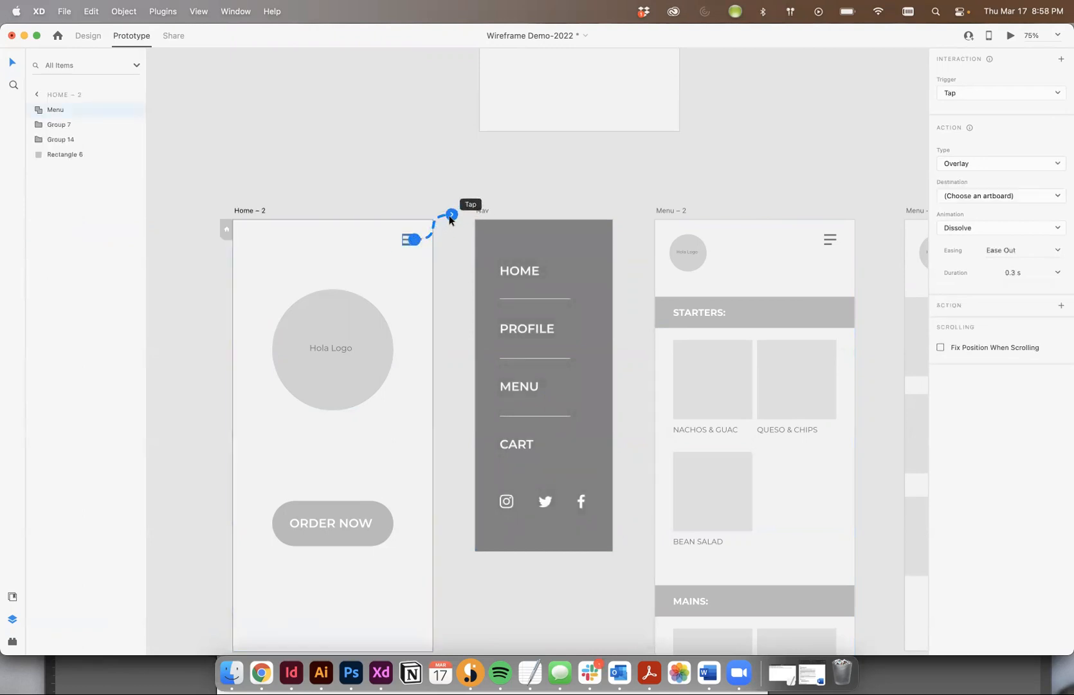
pyautogui.moveTo(452, 215)
pyautogui.mouseDown()
pyautogui.moveTo(466, 243)
pyautogui.moveTo(500, 247)
pyautogui.mouseUp()
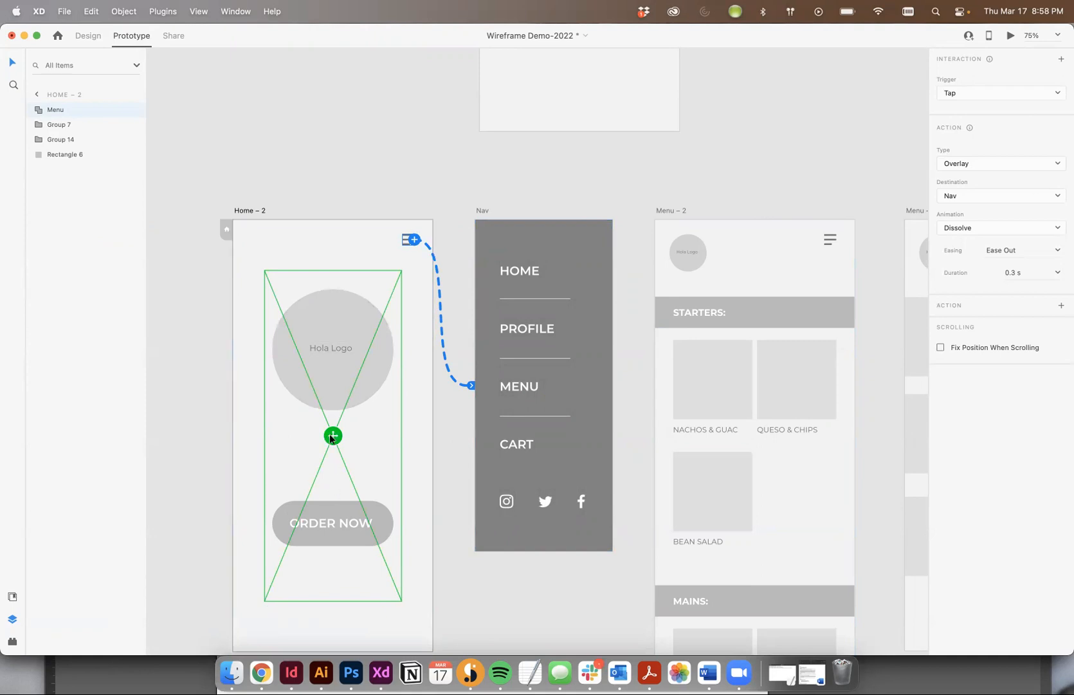
pyautogui.moveTo(332, 437)
pyautogui.mouseDown()
pyautogui.moveTo(367, 378)
pyautogui.moveTo(300, 377)
pyautogui.moveTo(363, 385)
pyautogui.mouseUp()
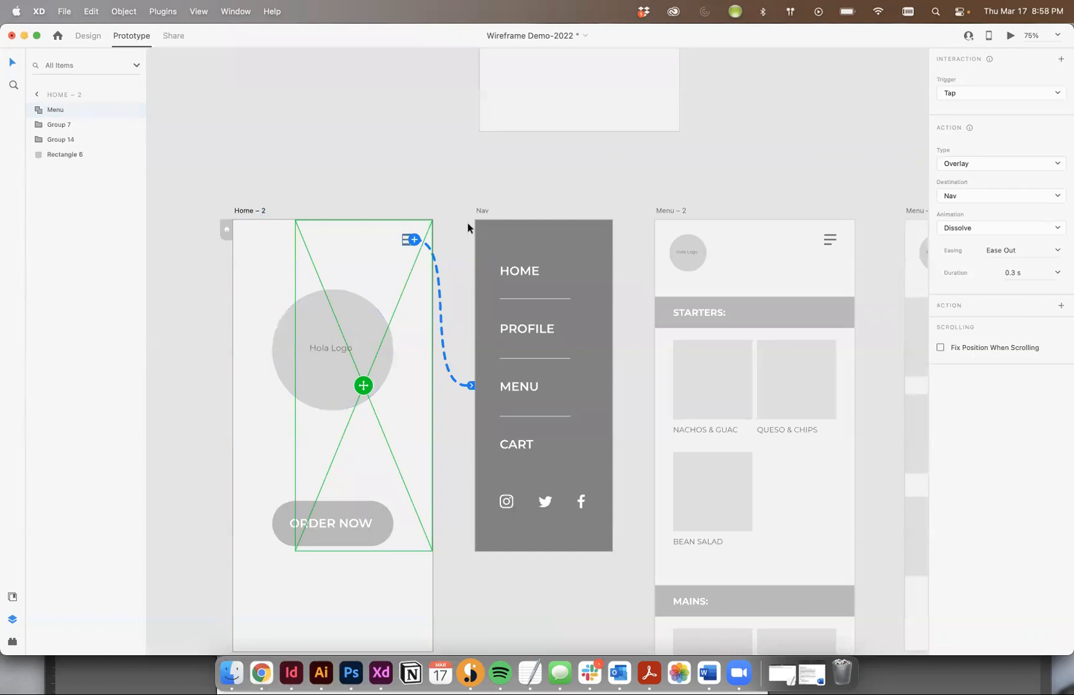
pyautogui.click(454, 181)
# Link the hamburger icon on Menu – 2 to the Nav artboard as a tap-triggered overlay
pyautogui.hscroll(5, 532, 186)
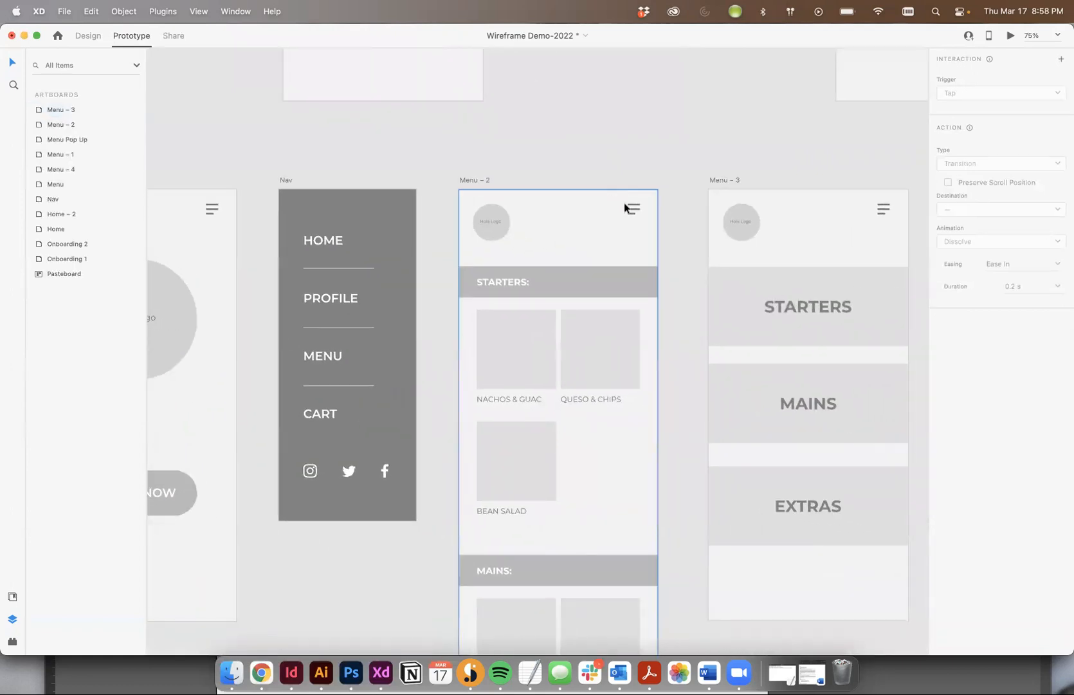
pyautogui.click(648, 204)
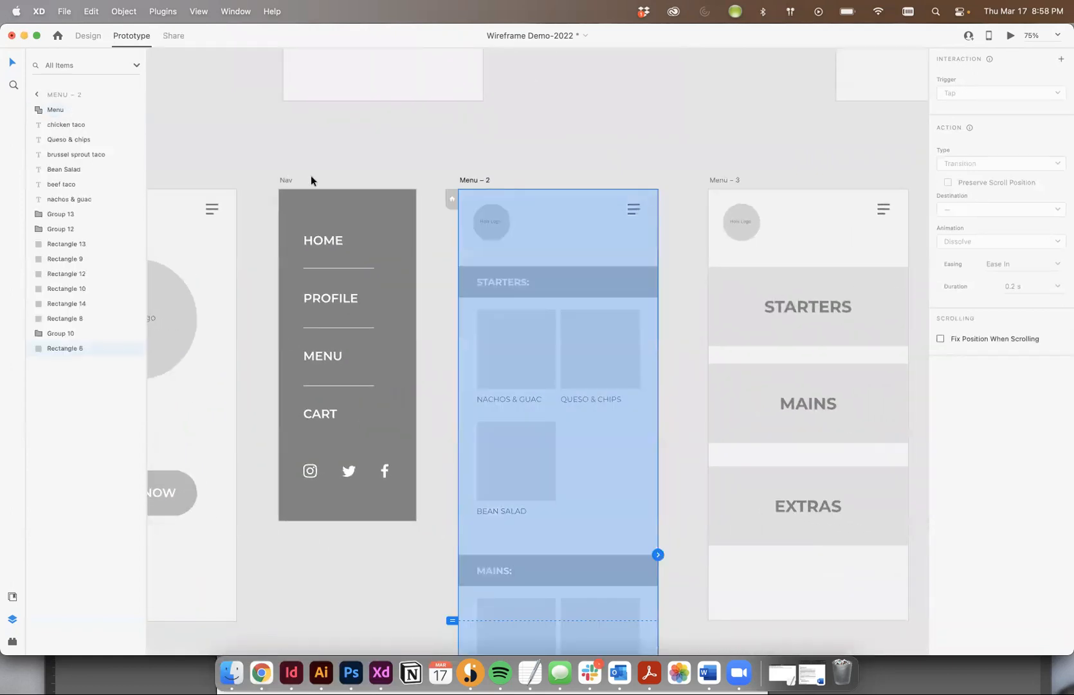
pyautogui.click(467, 181)
pyautogui.click(346, 180)
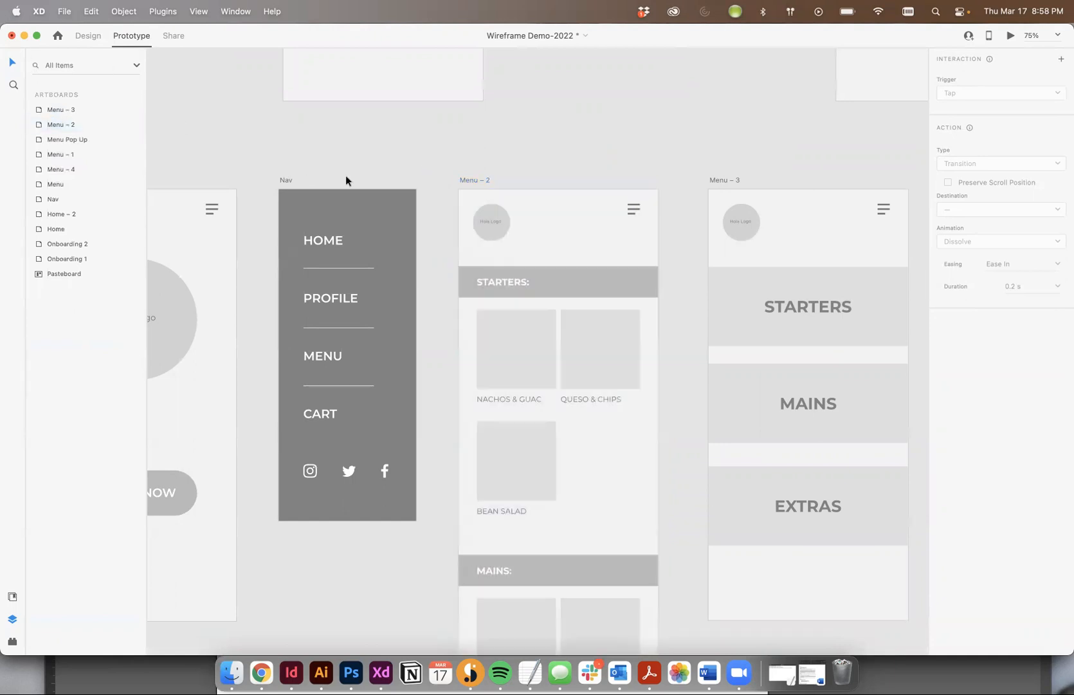
pyautogui.click(293, 180)
pyautogui.click(483, 171)
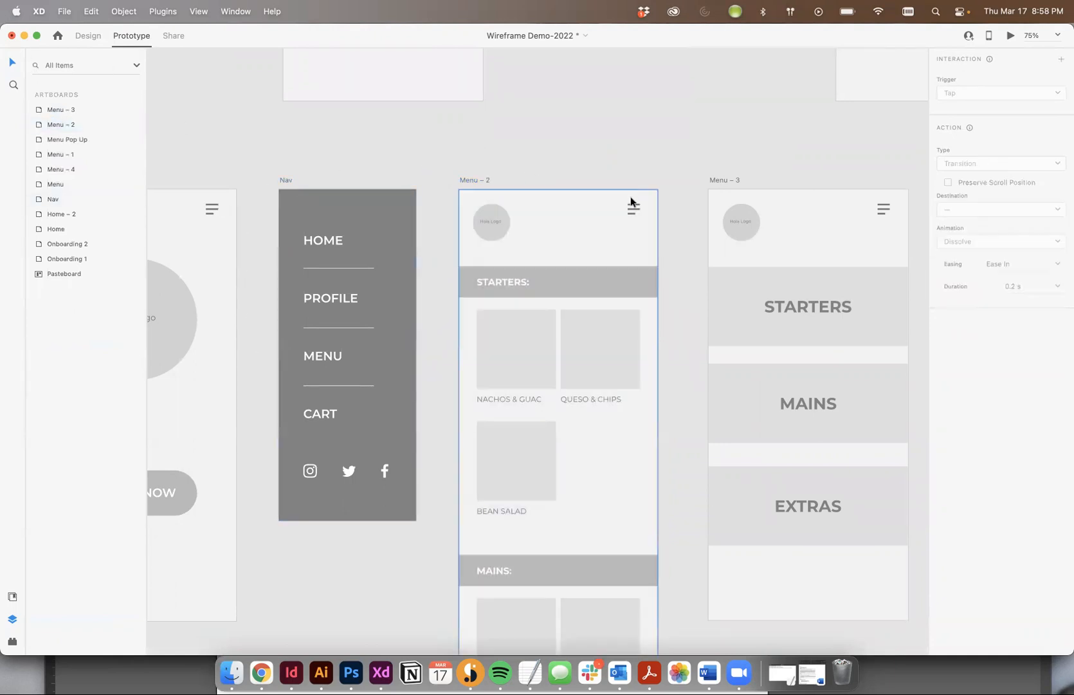
pyautogui.click(634, 209)
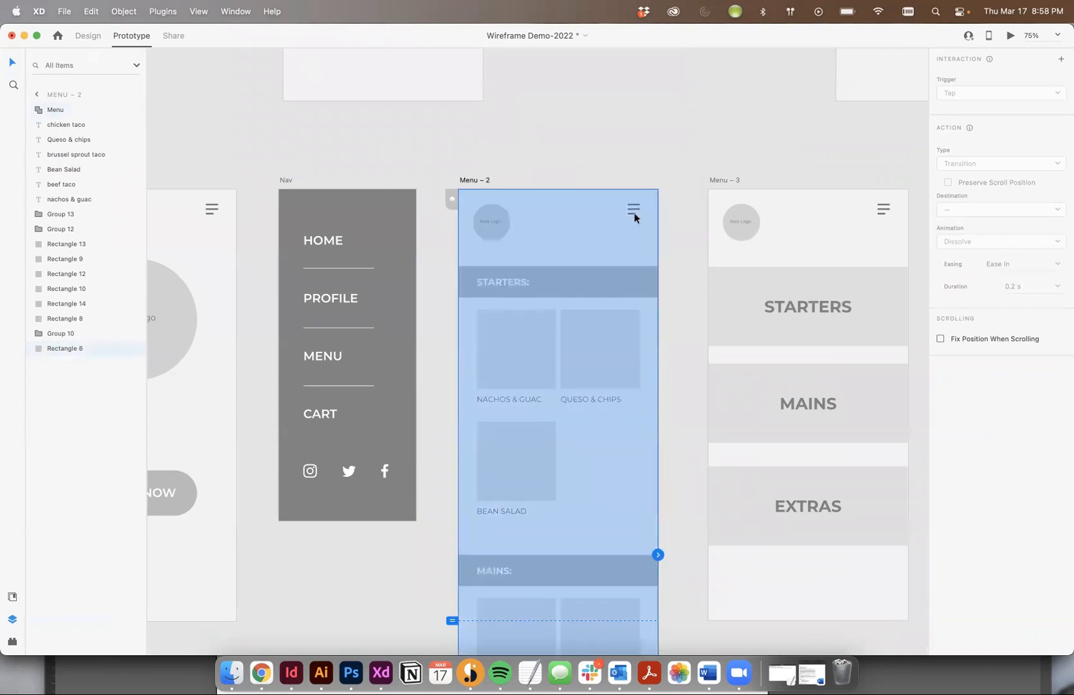
pyautogui.click(632, 210)
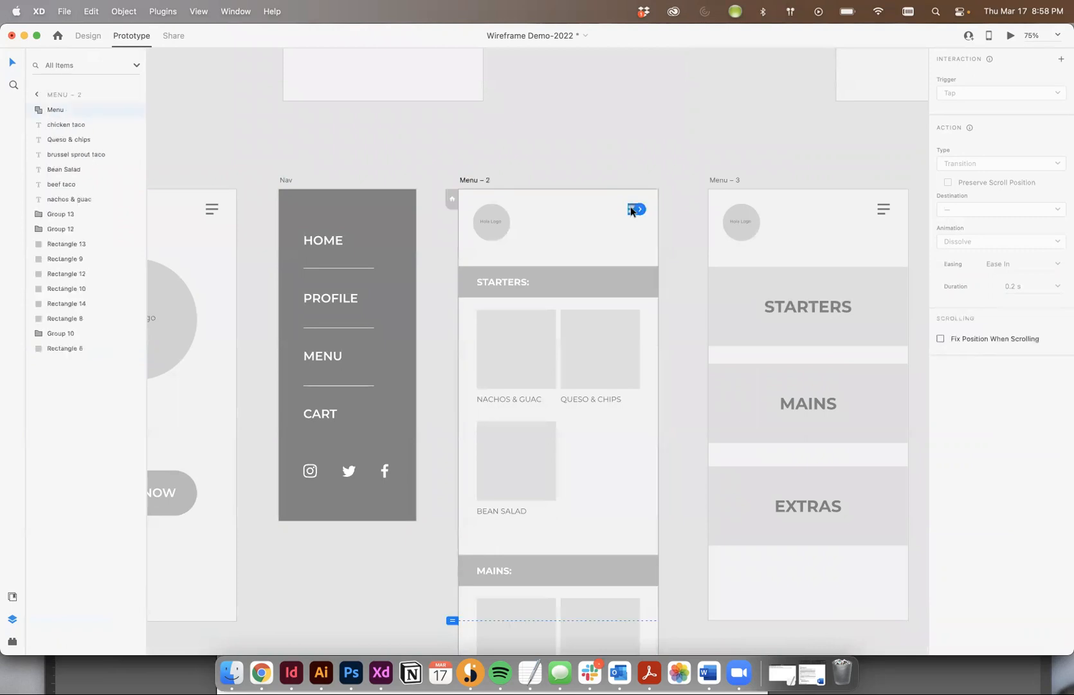
pyautogui.moveTo(639, 212); pyautogui.dragTo(370, 240)
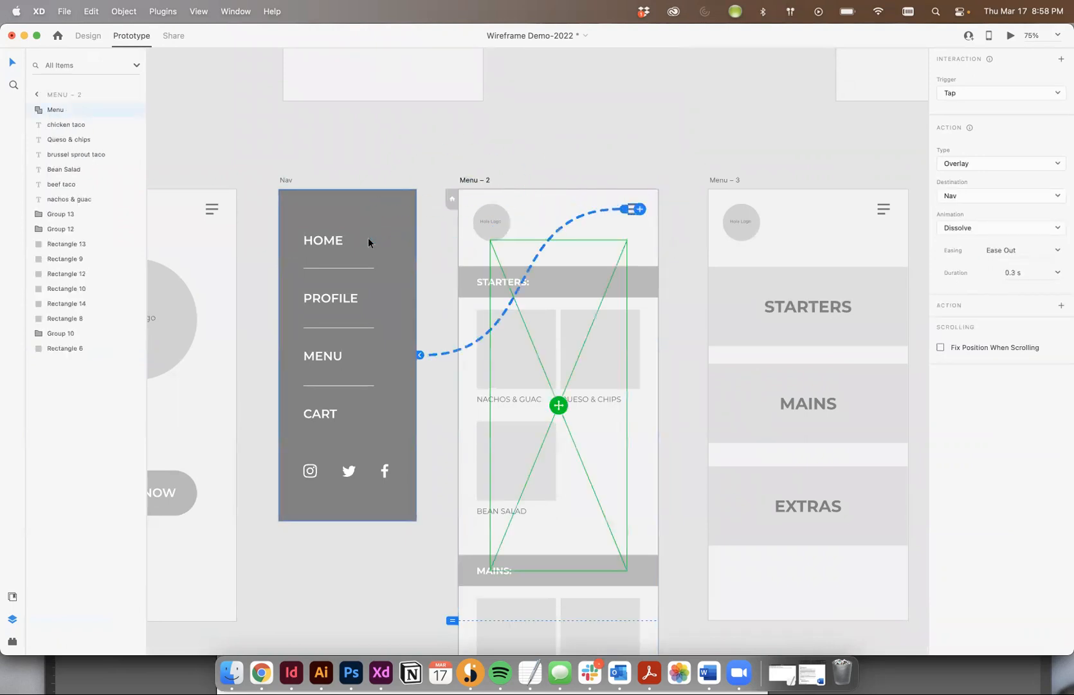
# Align the Nav overlay with the top-right corner of the Menu – 2 artboard
pyautogui.click(554, 187)
pyautogui.click(566, 354)
pyautogui.click(630, 215)
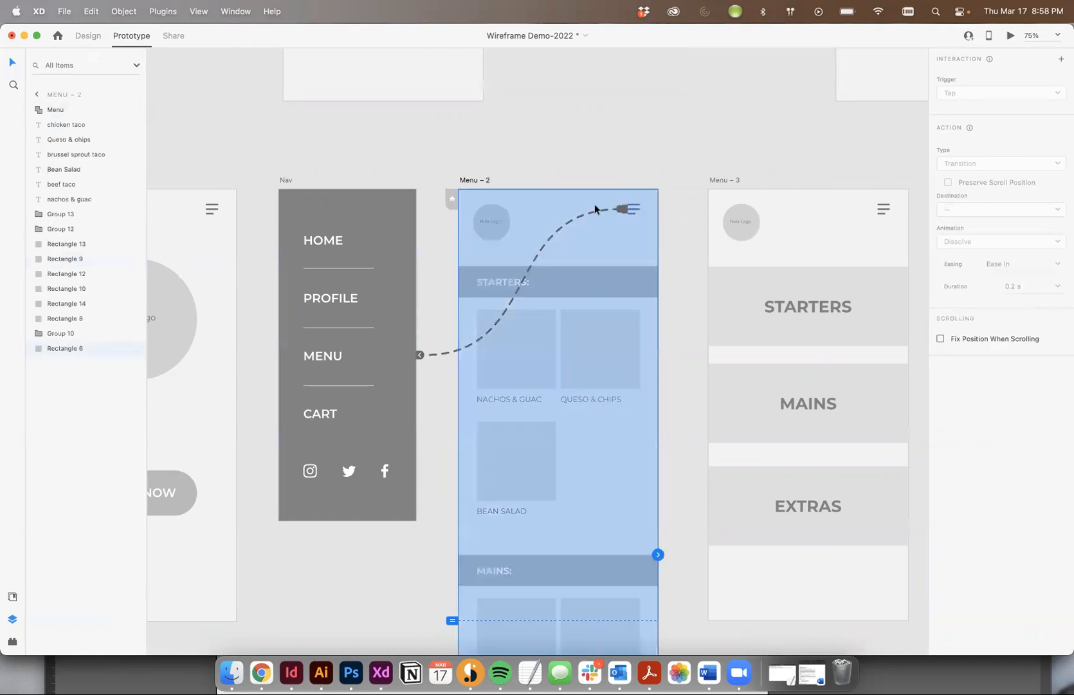
pyautogui.click(440, 358)
pyautogui.moveTo(556, 403); pyautogui.dragTo(586, 352)
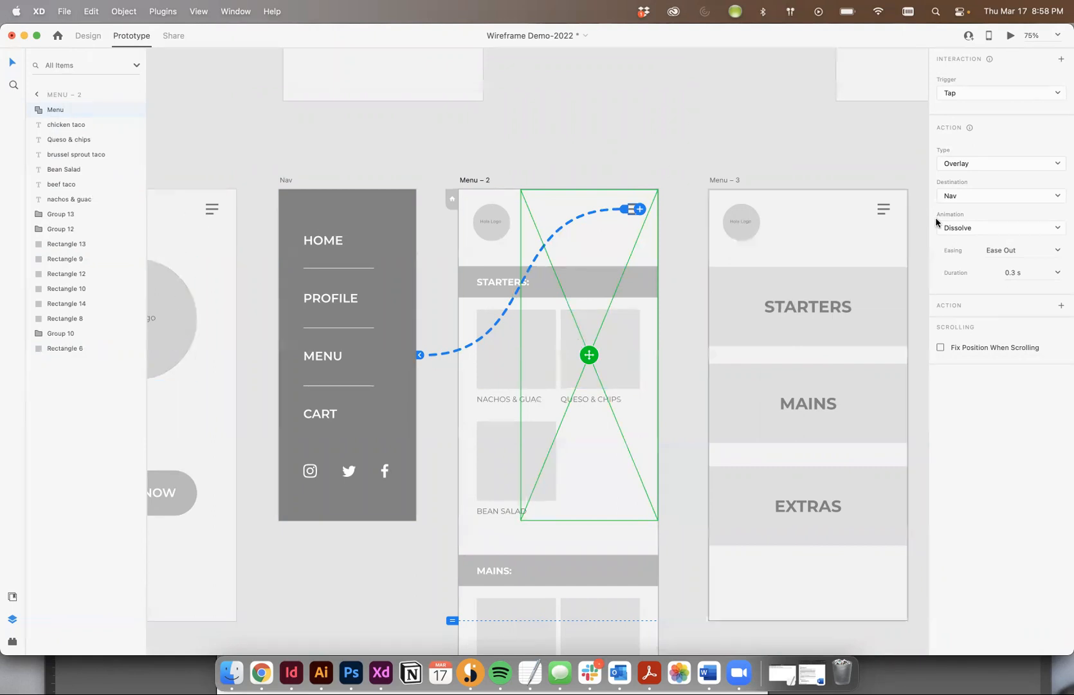
# Link the hamburger icon on Menu – 3 to Nav as a tap overlay and align the overlay with Menu – 3's top-right corner
pyautogui.click(881, 210)
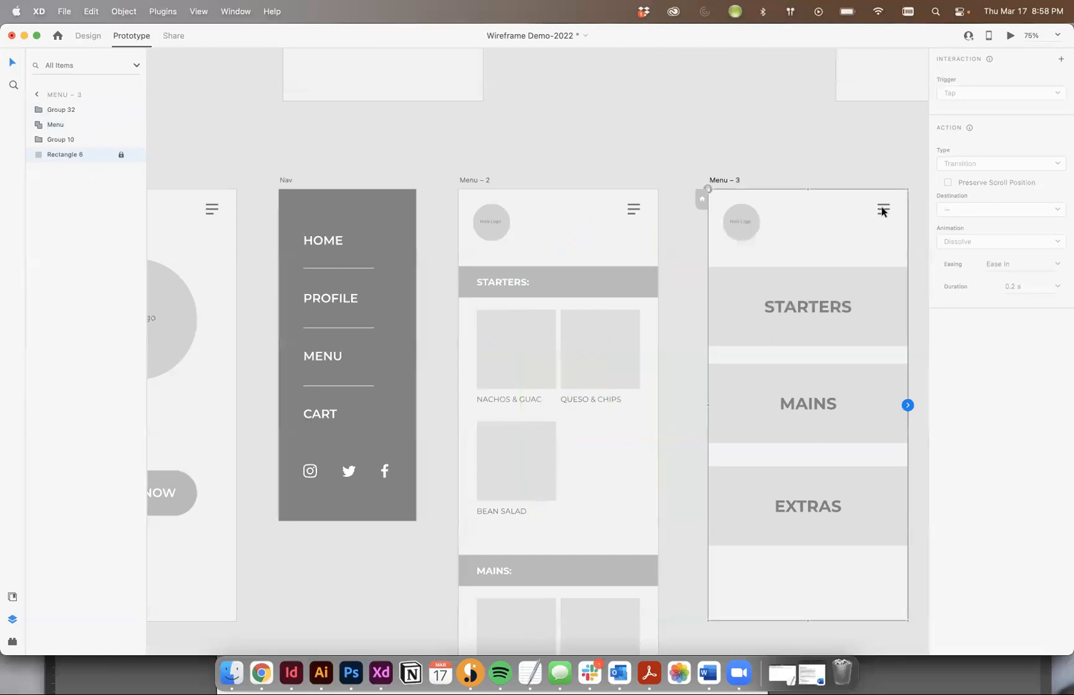
pyautogui.click(882, 210)
pyautogui.moveTo(890, 214); pyautogui.dragTo(294, 255)
pyautogui.hscroll(5, 294, 254)
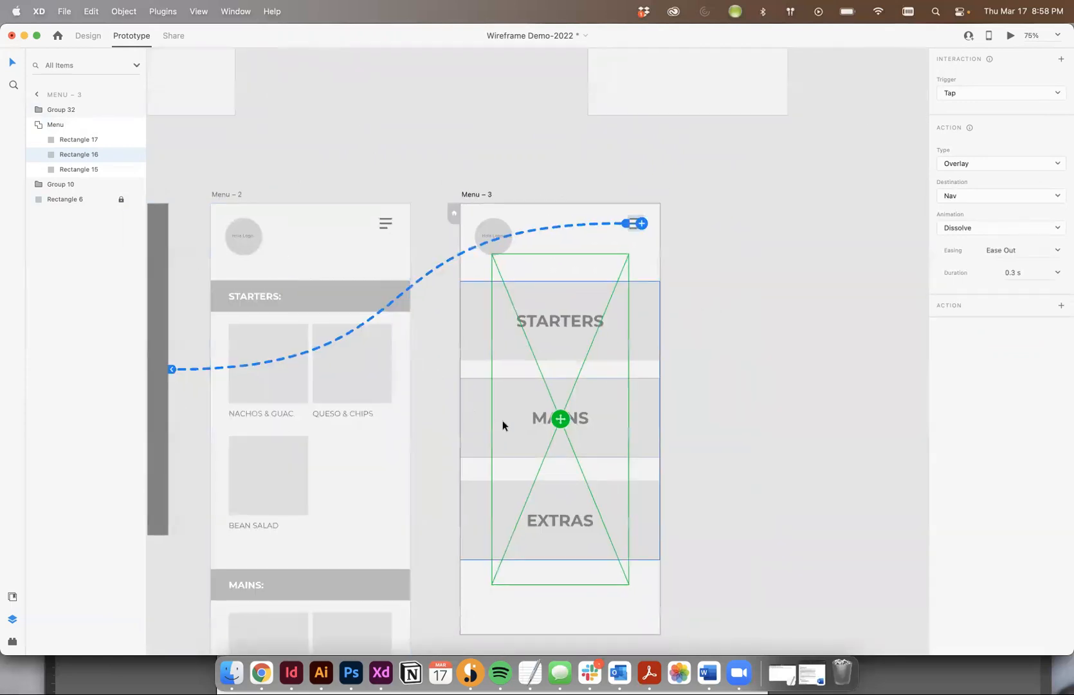
pyautogui.moveTo(558, 418); pyautogui.dragTo(591, 363)
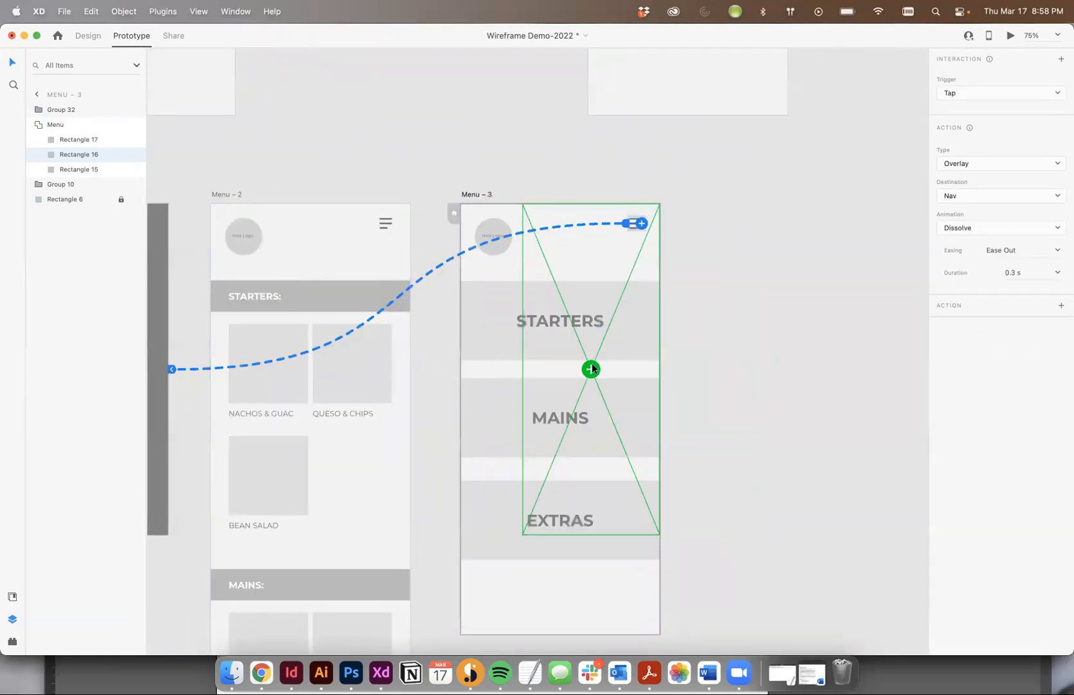
# Preview the prototype from the Home – 2 artboard and open the Nav overlay with its hamburger icon
pyautogui.hscroll(-15, 592, 363)
pyautogui.click(436, 235)
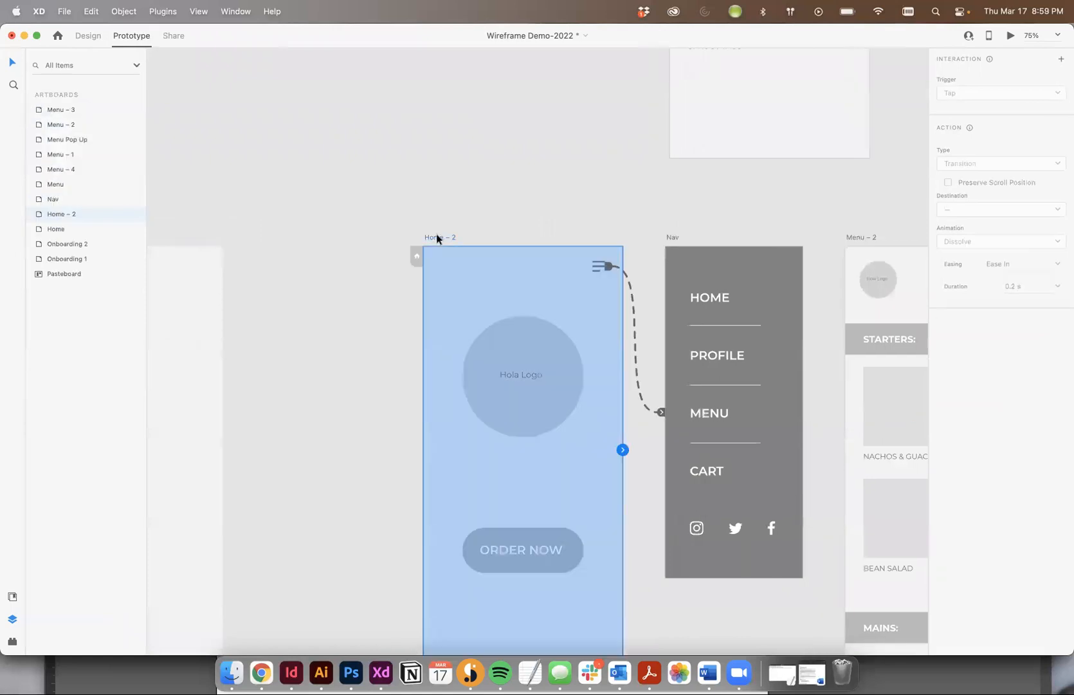
pyautogui.click(1011, 38)
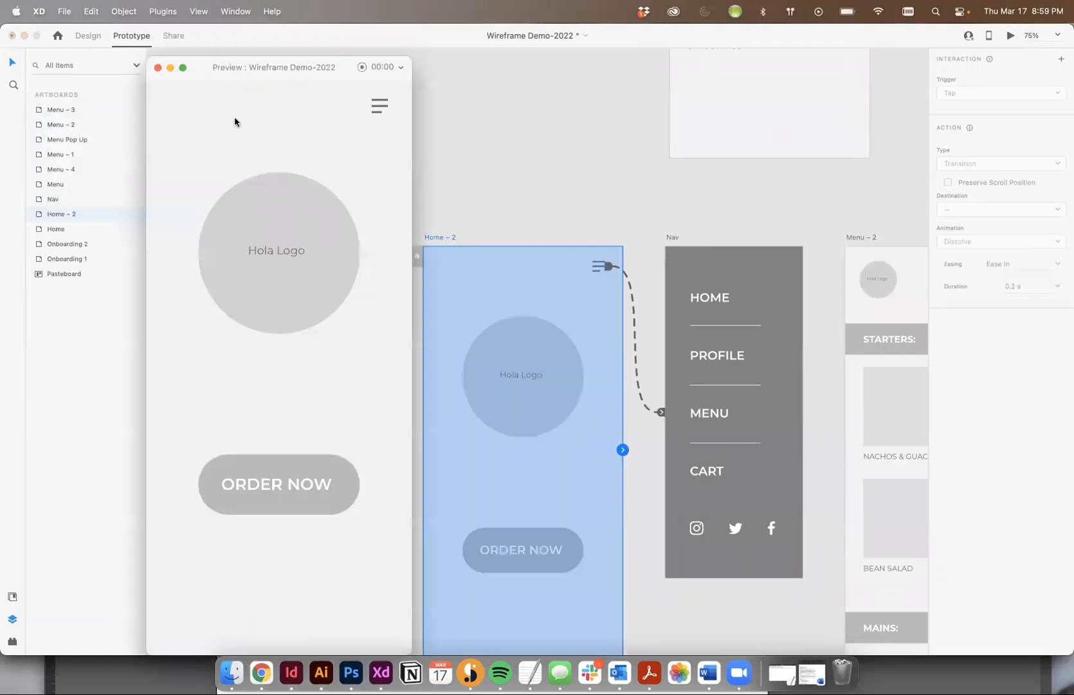
pyautogui.click(381, 115)
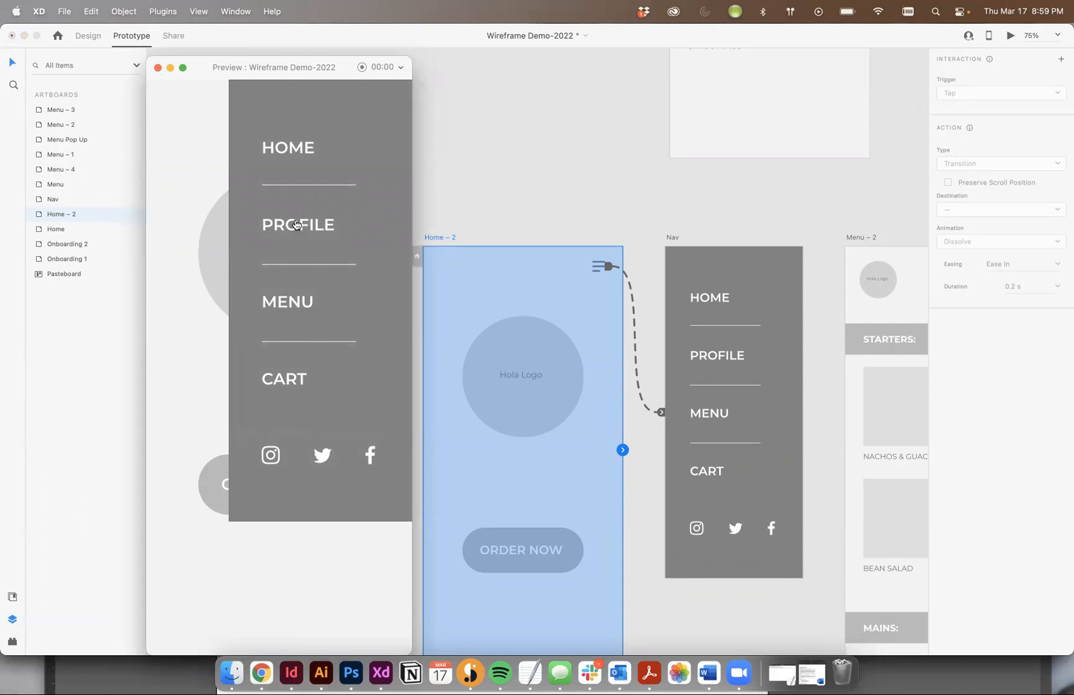
# Dismiss the Nav overlay in the prototype preview and close the preview
pyautogui.click(279, 359)
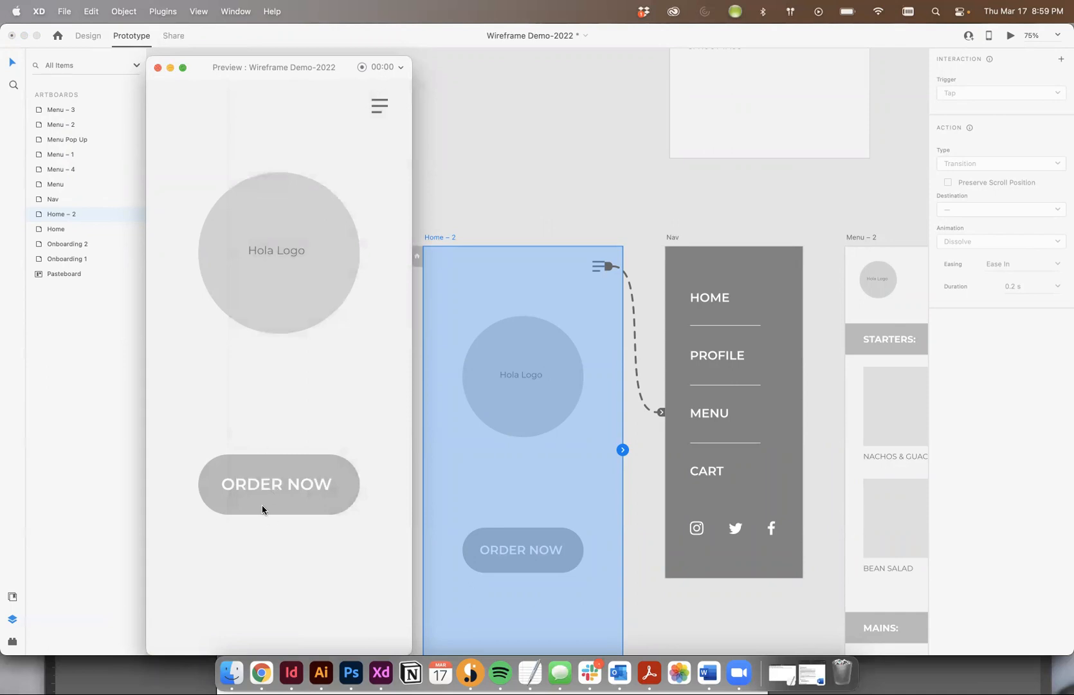
pyautogui.click(157, 68)
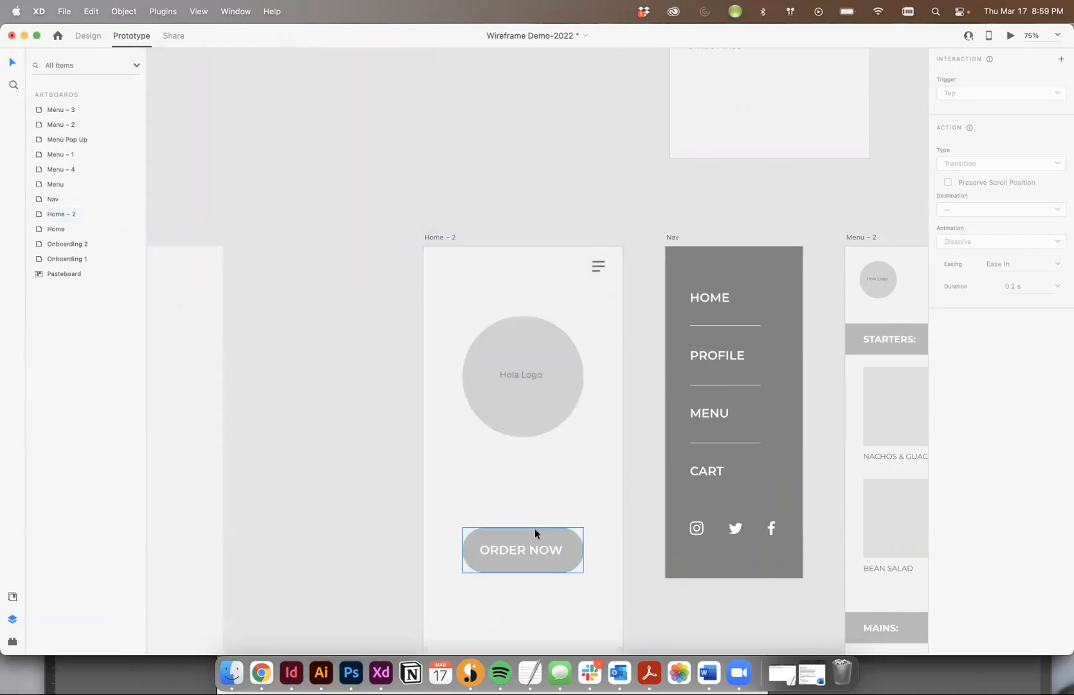
# Link the ORDER NOW button on Home – 2 to the Menu – 2 artboard with a tap-triggered Transition
pyautogui.click(554, 552)
pyautogui.moveTo(586, 552); pyautogui.dragTo(773, 404)
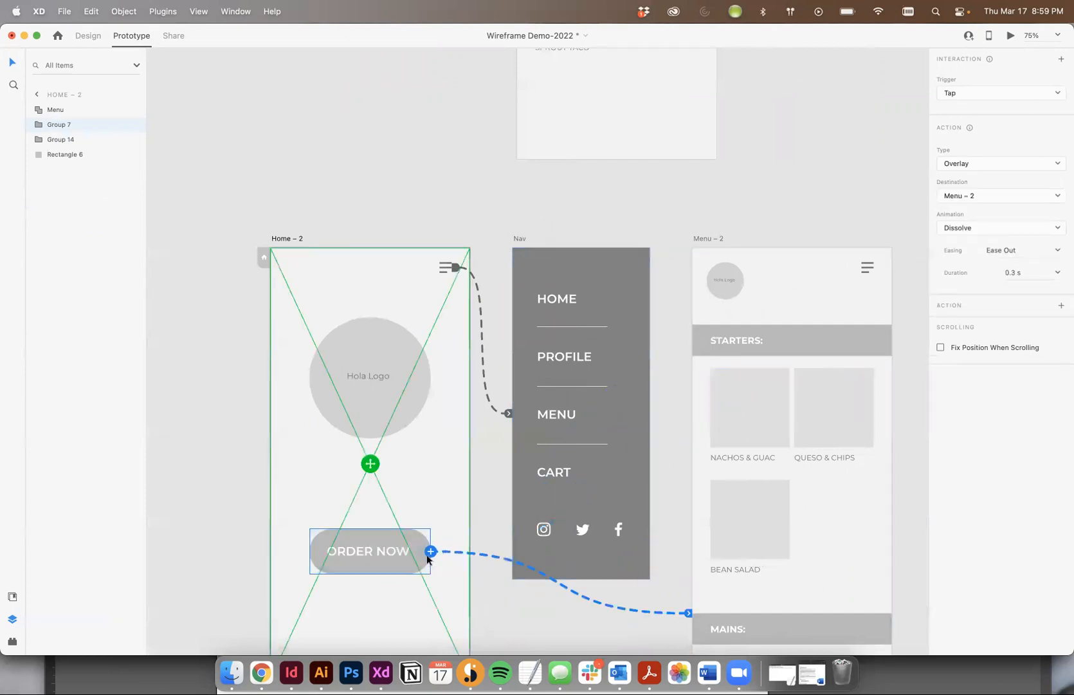
pyautogui.click(964, 169)
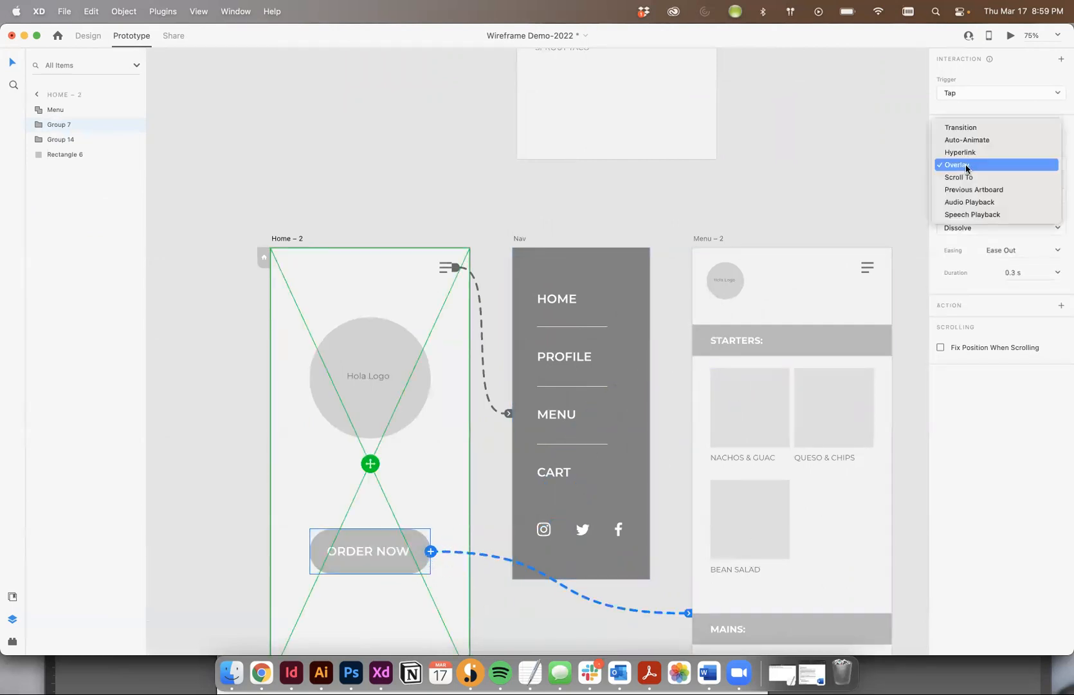
pyautogui.click(970, 130)
# Link the Nav artboard's HOME text to Home – 2 and its MENU text to Menu – 2 as tap transitions
pyautogui.hscroll(8, 738, 148)
pyautogui.scroll(-5, 737, 148)
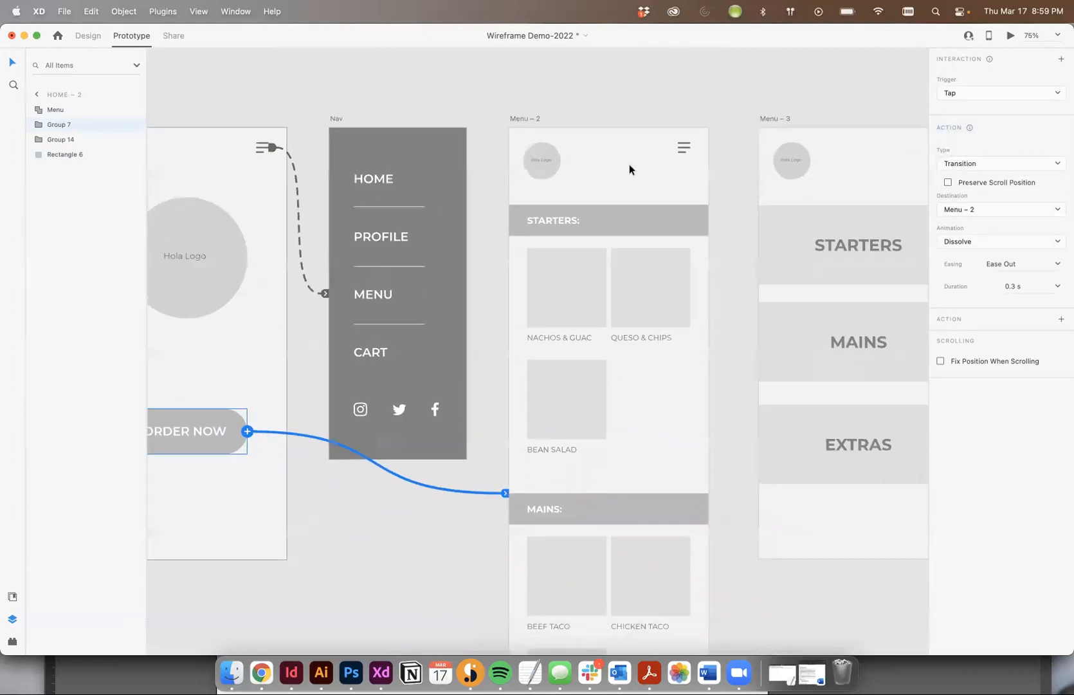
pyautogui.hscroll(3, 550, 172)
pyautogui.scroll(10, 496, 233)
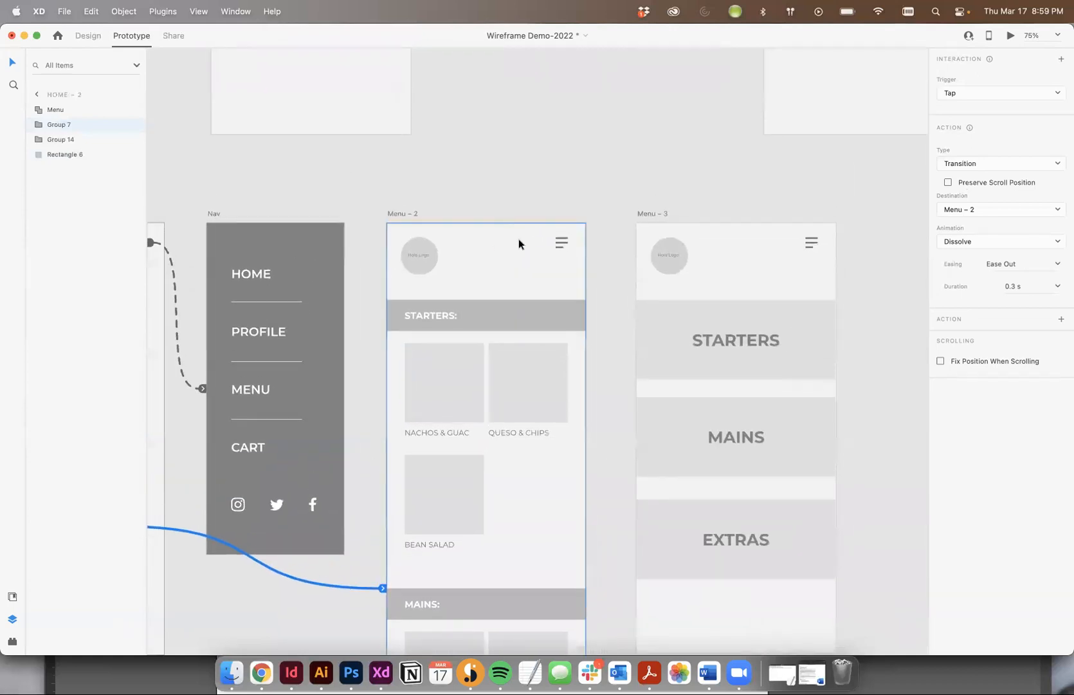
pyautogui.click(251, 274)
pyautogui.hscroll(-5, 521, 289)
pyautogui.moveTo(499, 275); pyautogui.dragTo(330, 442)
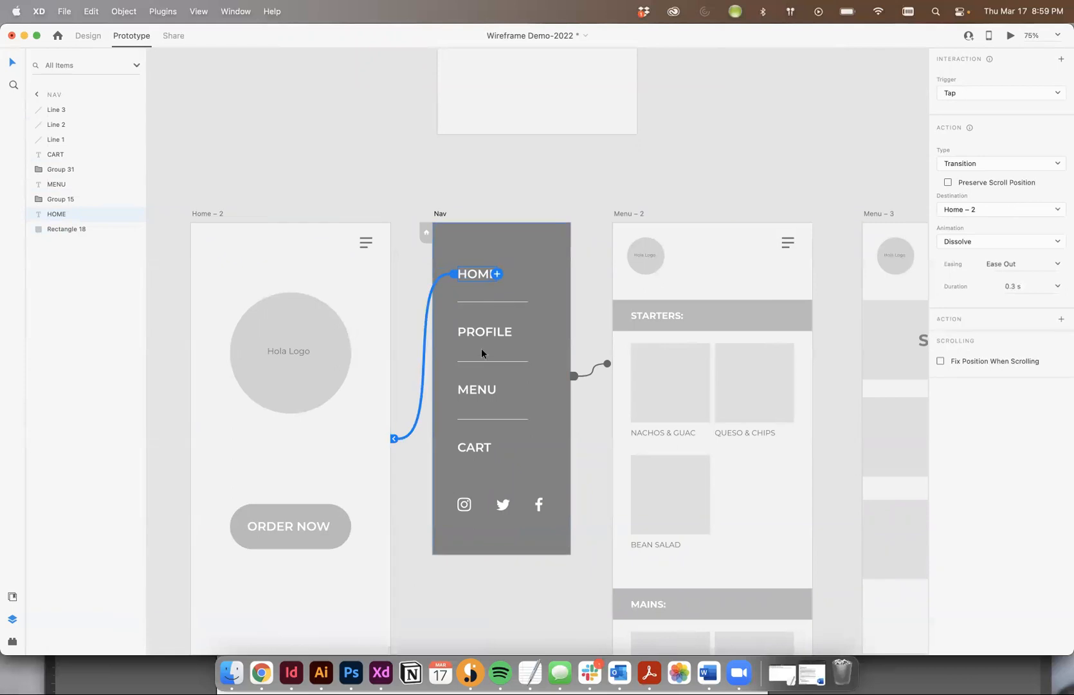
pyautogui.click(476, 391)
pyautogui.moveTo(497, 389); pyautogui.dragTo(727, 519)
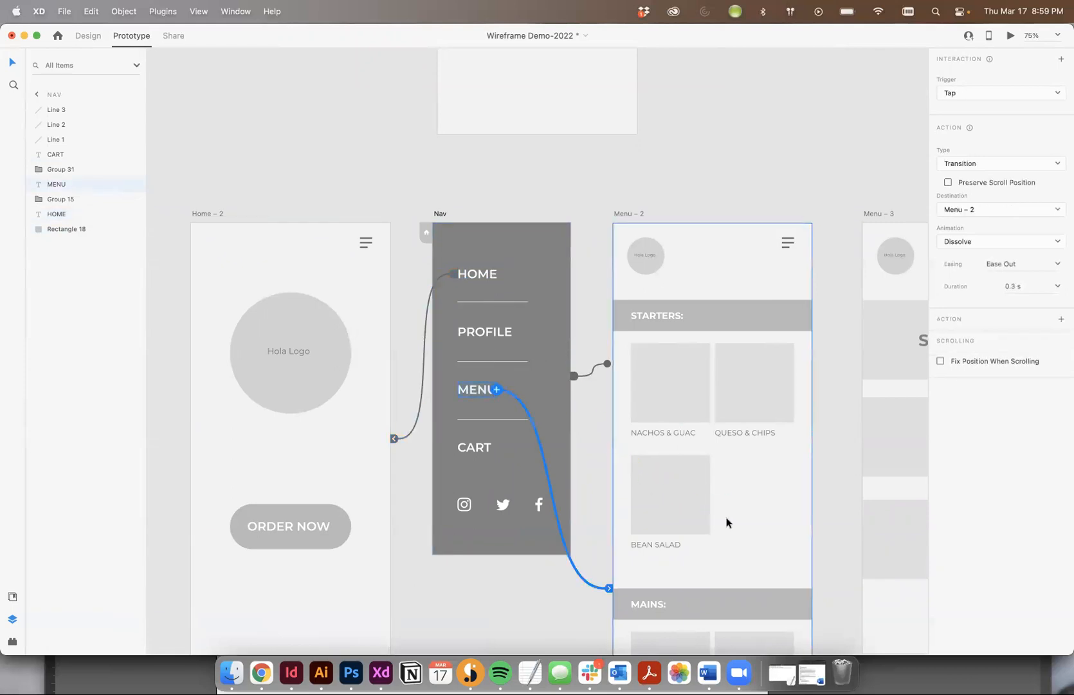
# Link the Hola Logo circle on Menu – 2 to the Home – 2 artboard and clear the selection
pyautogui.click(665, 259)
pyautogui.moveTo(664, 259); pyautogui.dragTo(238, 323)
pyautogui.click(224, 212)
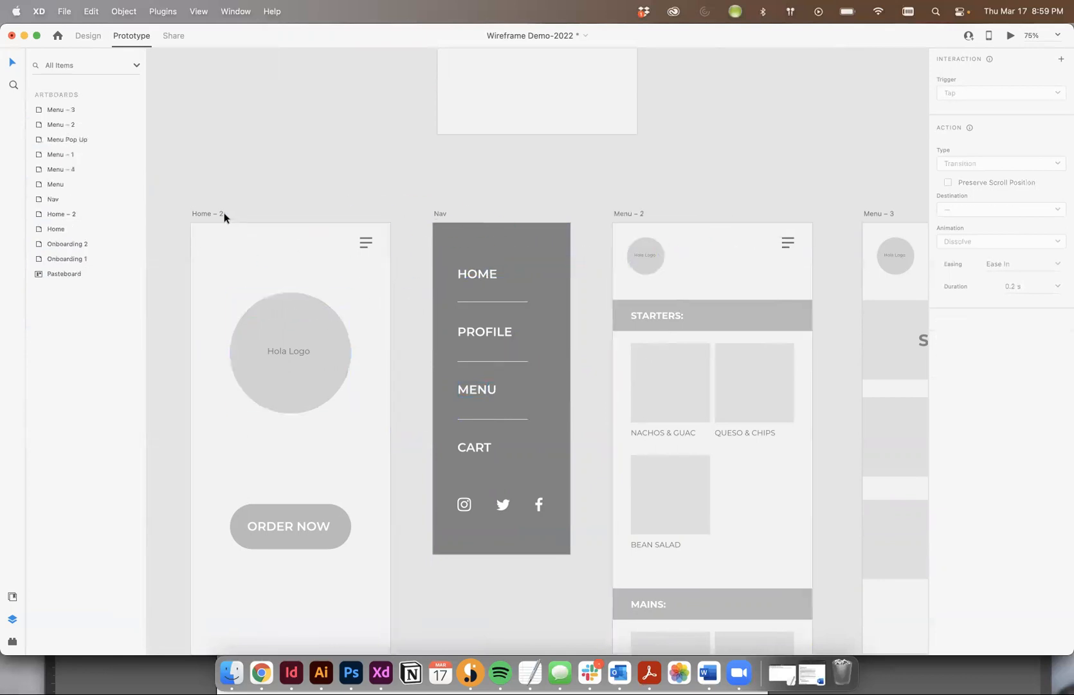
# Preview the prototype from Home – 2, test the Nav overlay's MENU and HOME links, and close the preview
pyautogui.click(210, 214)
pyautogui.click(1011, 36)
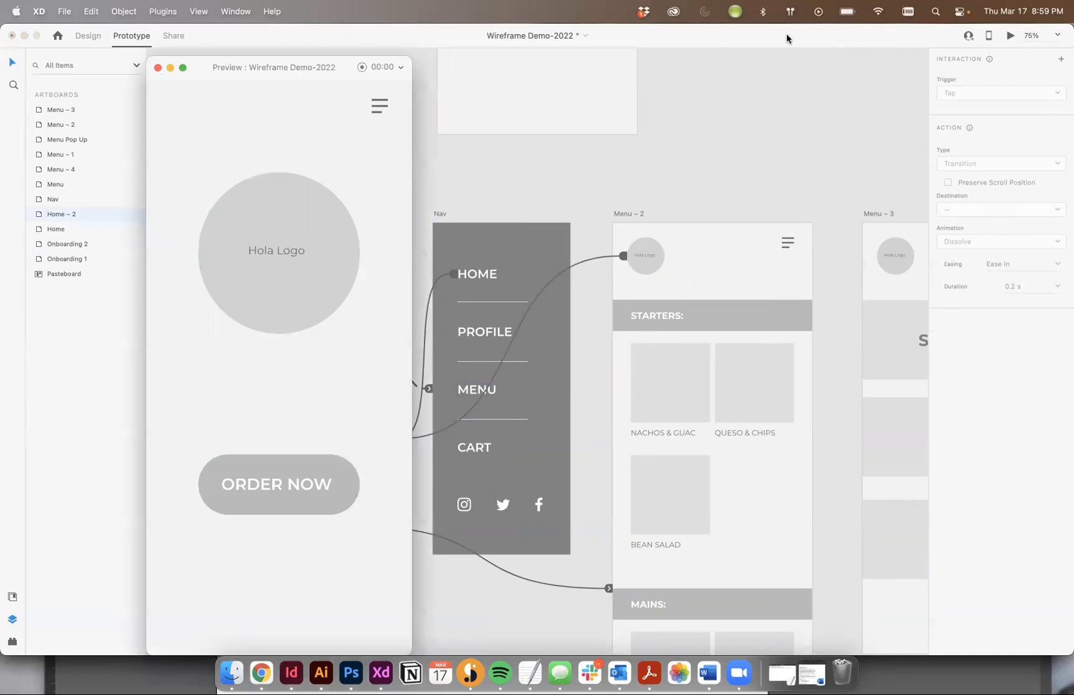
pyautogui.click(383, 102)
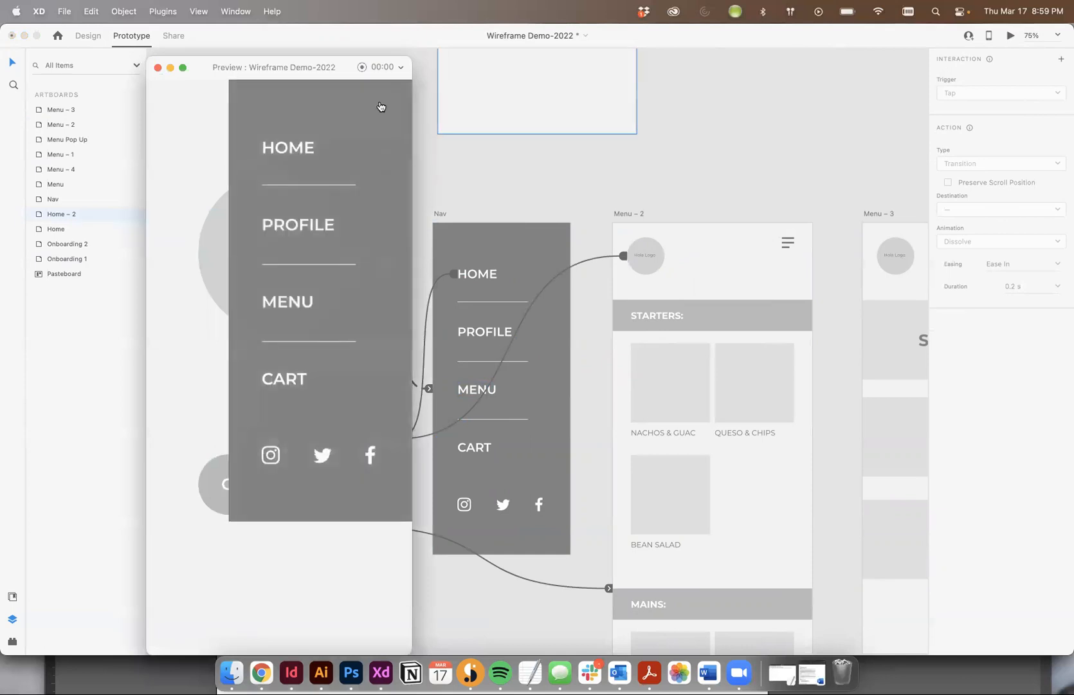
pyautogui.click(280, 294)
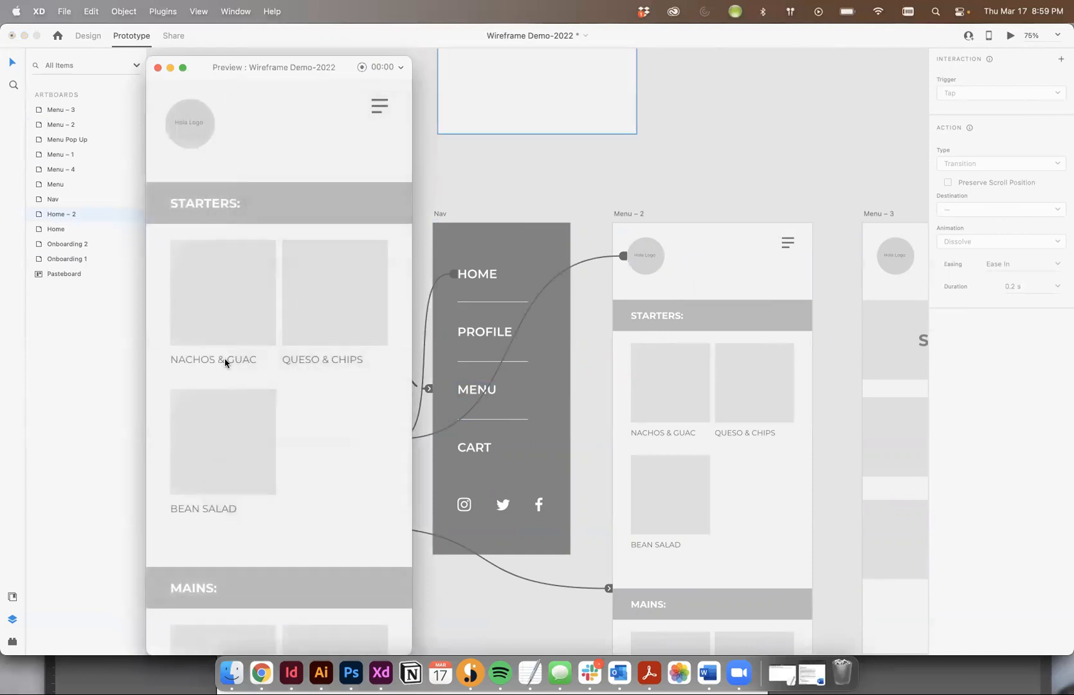
pyautogui.click(380, 107)
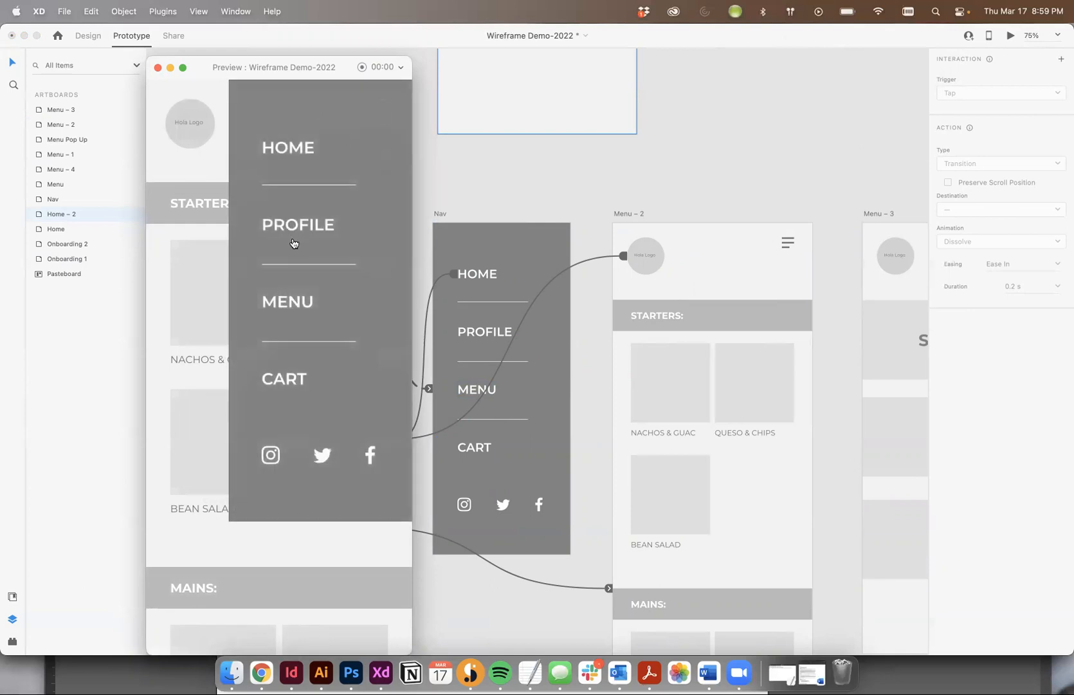
pyautogui.click(295, 151)
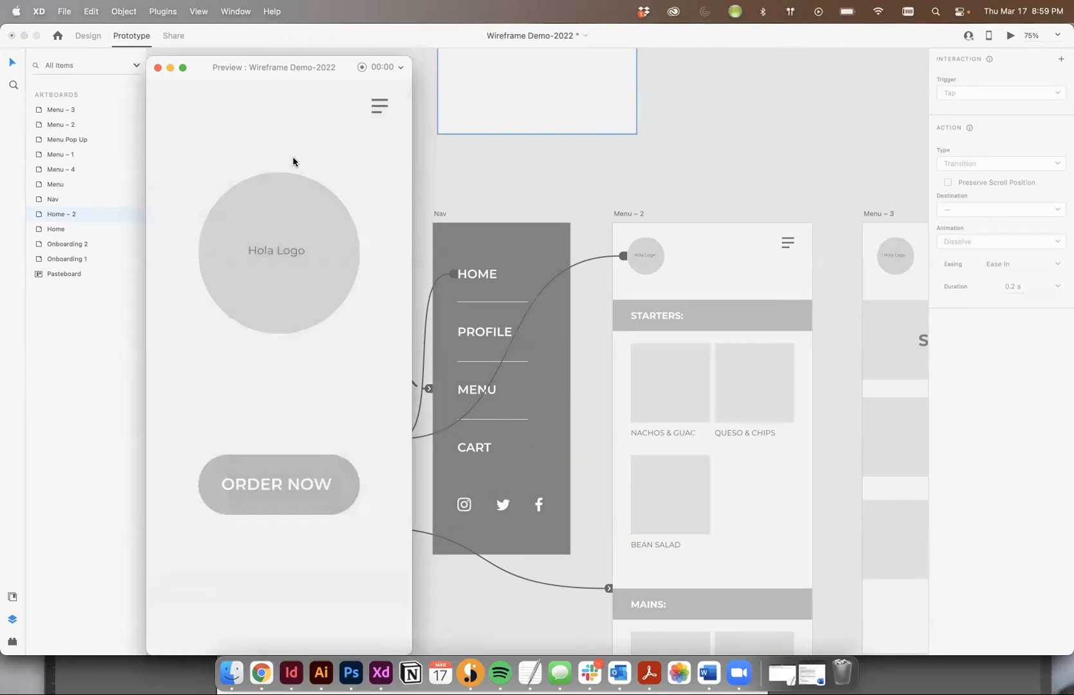
pyautogui.click(156, 69)
pyautogui.click(568, 179)
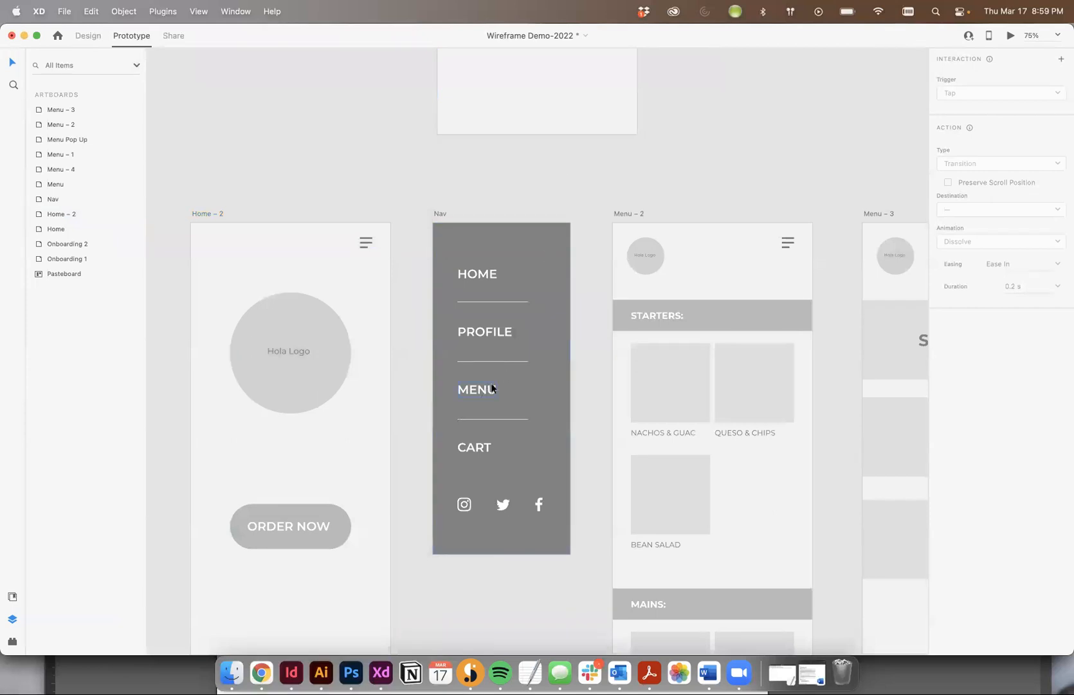
pyautogui.scroll(5, 491, 386)
pyautogui.hscroll(6, 491, 386)
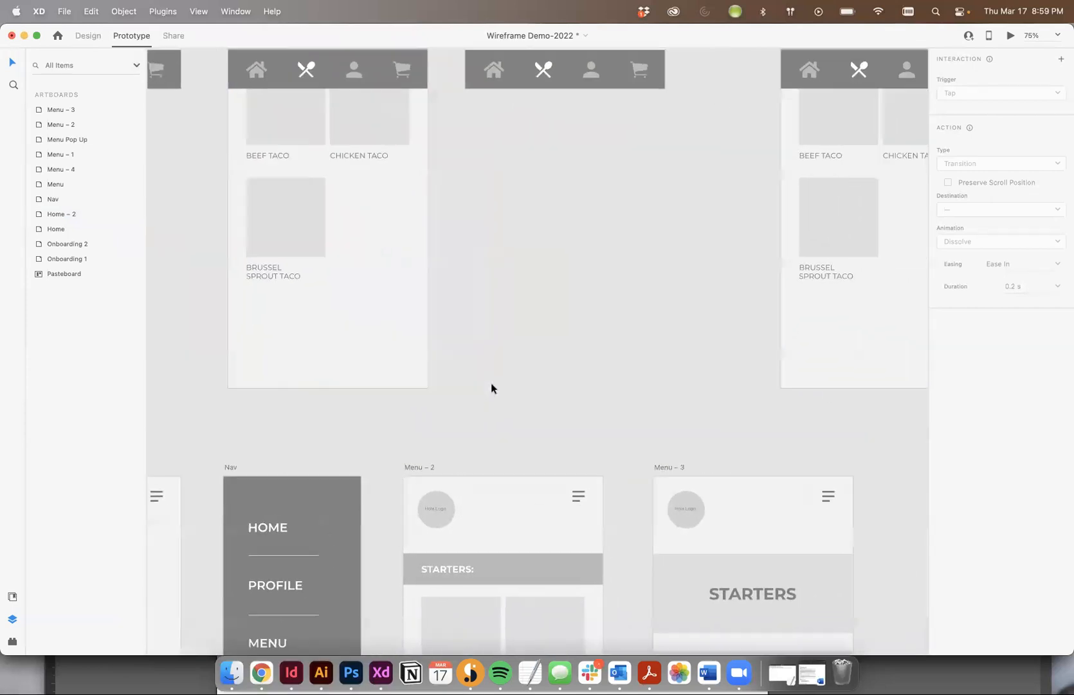
pyautogui.scroll(-5, 491, 386)
pyautogui.hscroll(-6, 492, 387)
pyautogui.scroll(-5, 492, 386)
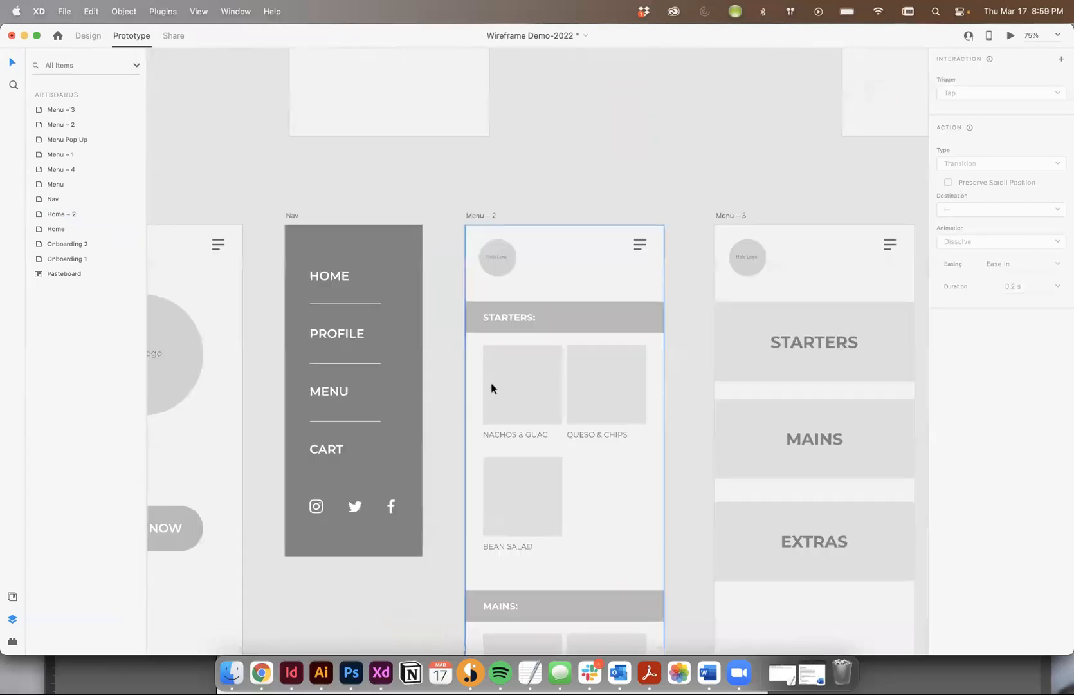